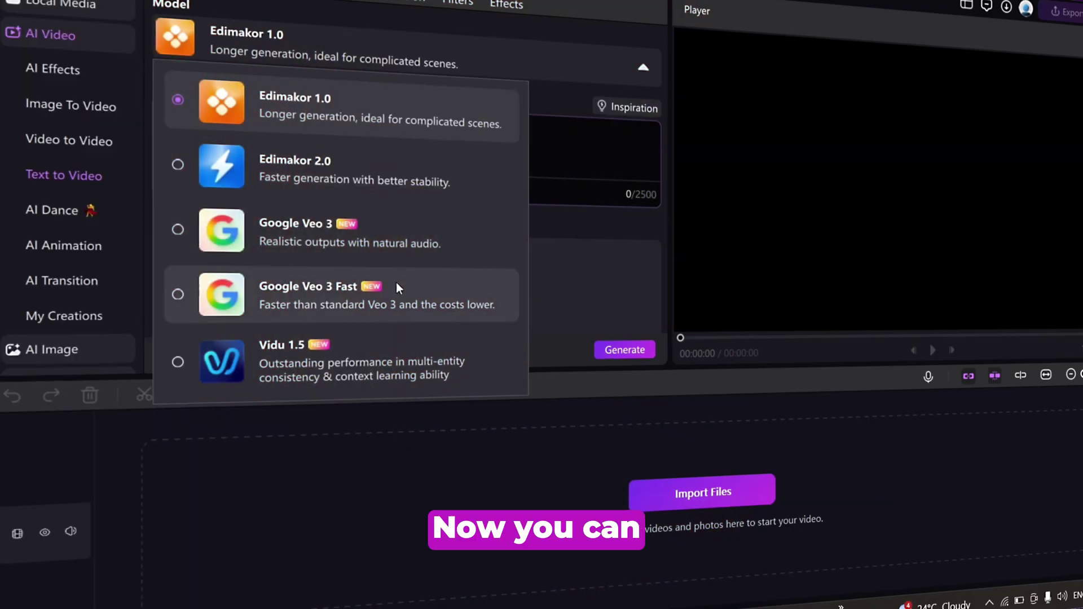
Set up Text to Video with the Google Veo 3 Fast model at 1080P resolution.
click(396, 282)
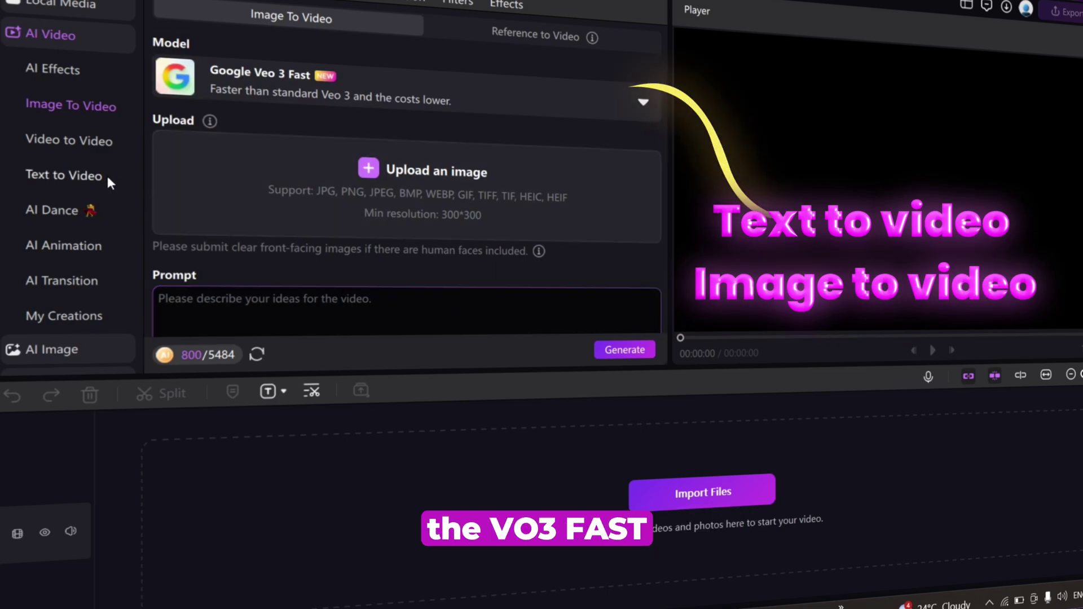
click(104, 174)
click(486, 327)
scroll(485, 332, down, 3)
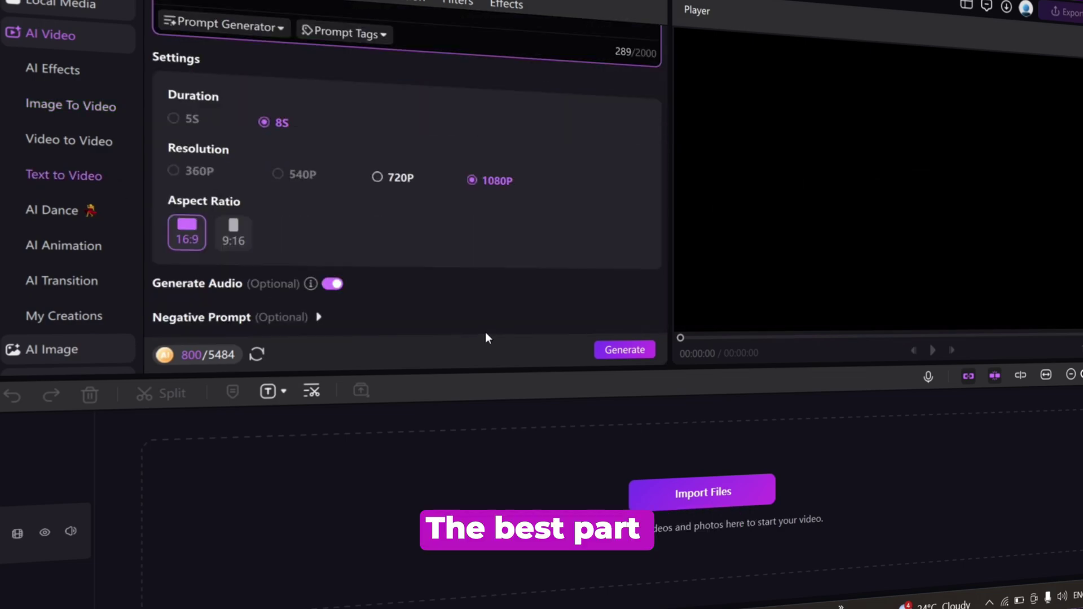
scroll(439, 242, up, 3)
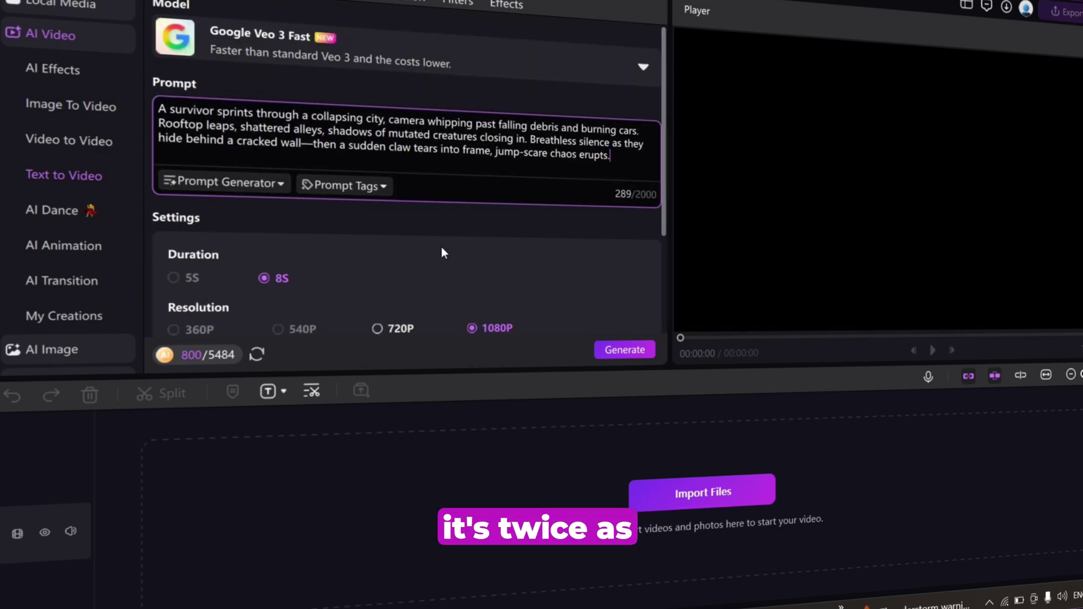
Generate the 8-second survivor-fleeing-city clip and look over the result in My Creations.
click(623, 350)
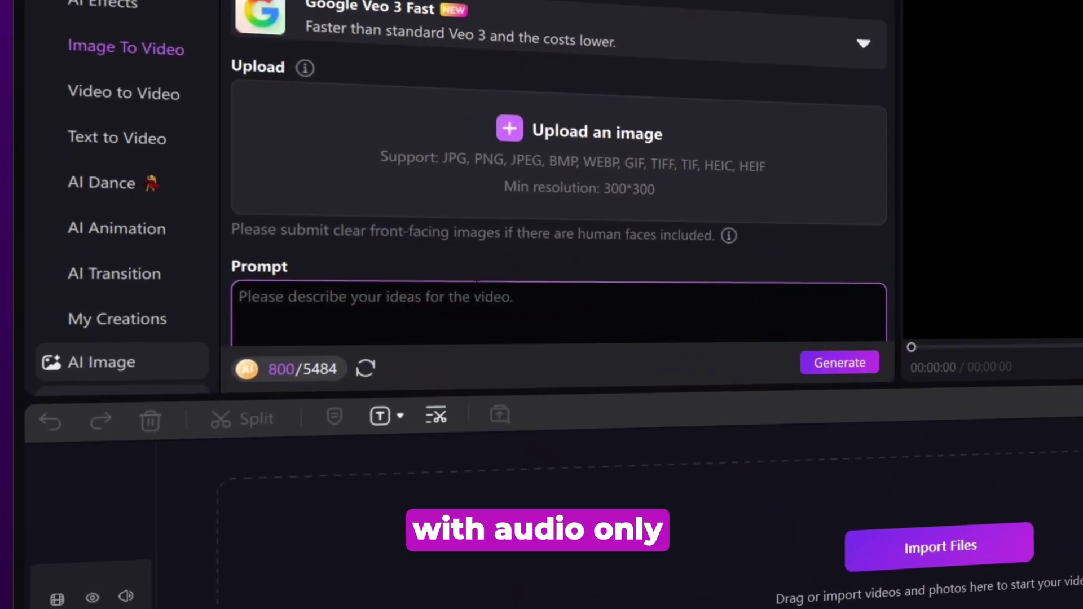
scroll(562, 174, down, 5)
scroll(562, 173, down, 3)
scroll(562, 173, up, 5)
scroll(561, 173, up, 3)
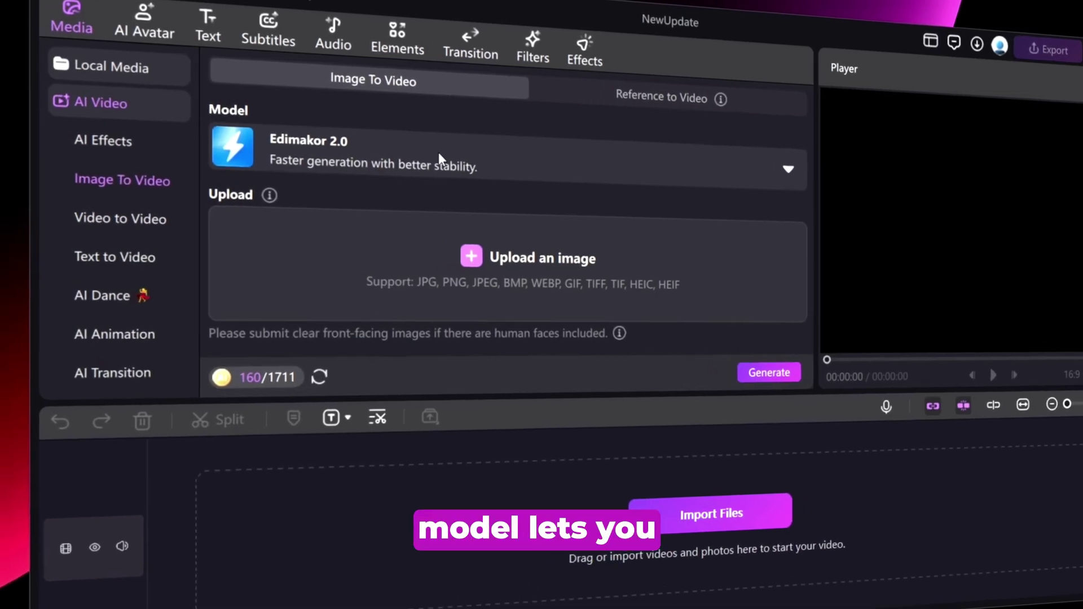
Switch the model to Vidu 2.0 and upload the neon alley and lightning robot images.
click(441, 158)
click(458, 499)
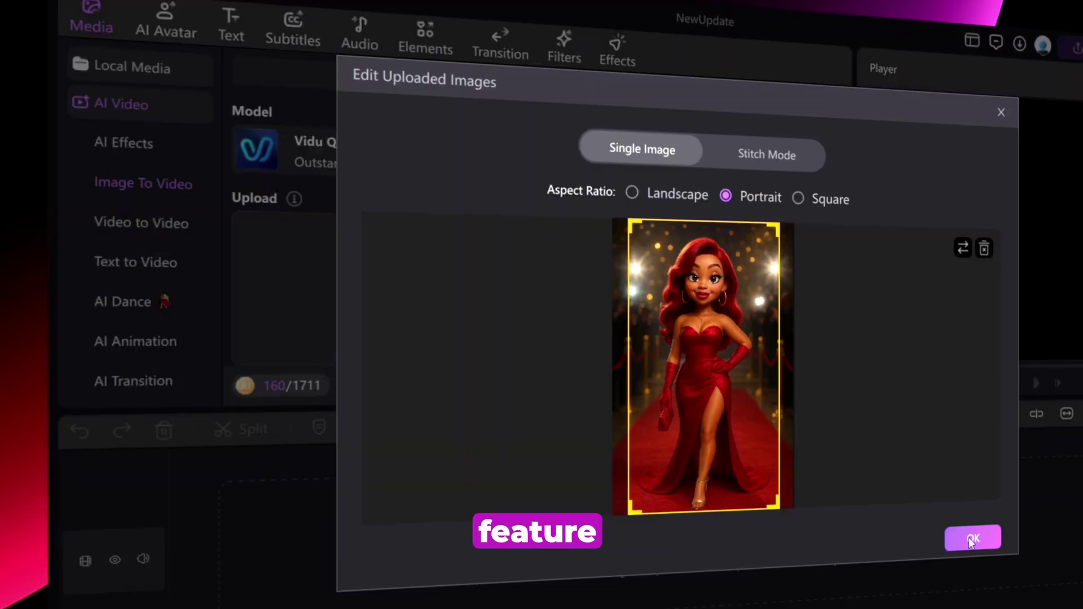
click(971, 537)
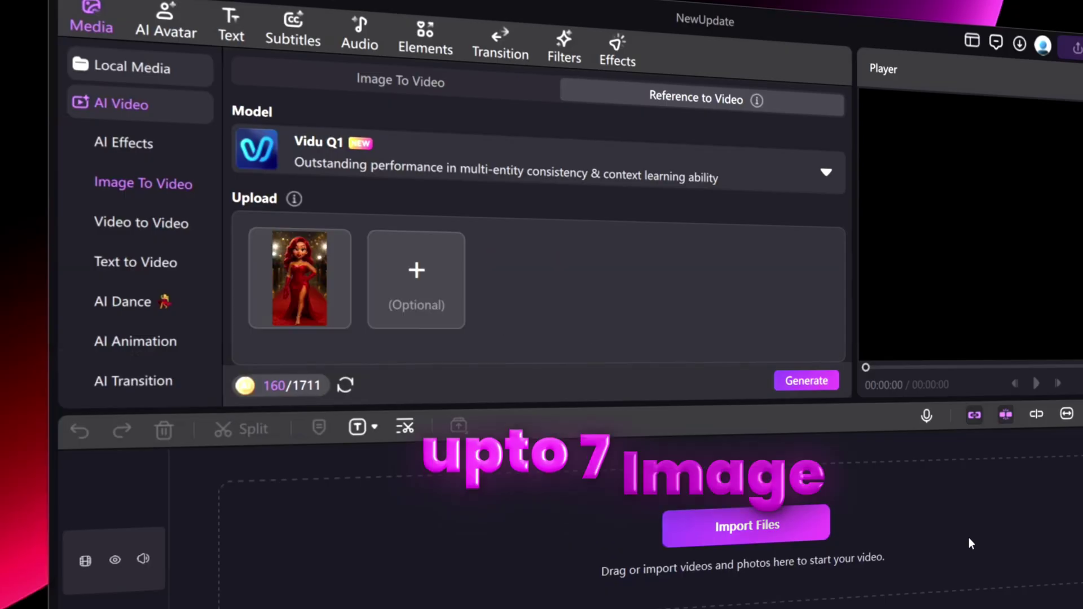
scroll(729, 316, down, 3)
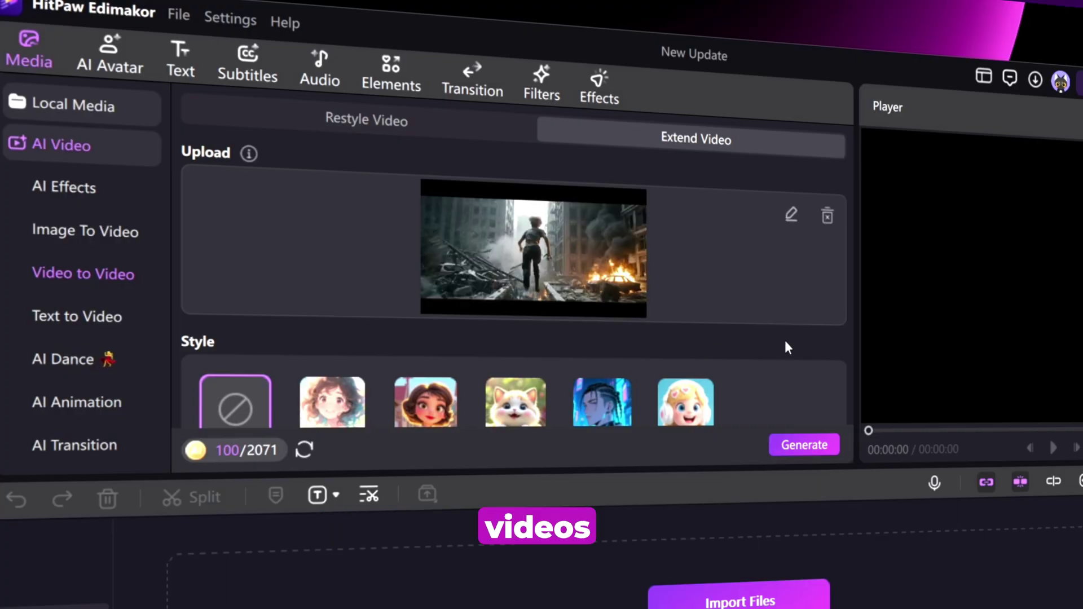
Paste the new prompt into Extend Video and generate the extended city-ruins clip.
scroll(788, 347, down, 5)
scroll(620, 228, up, 3)
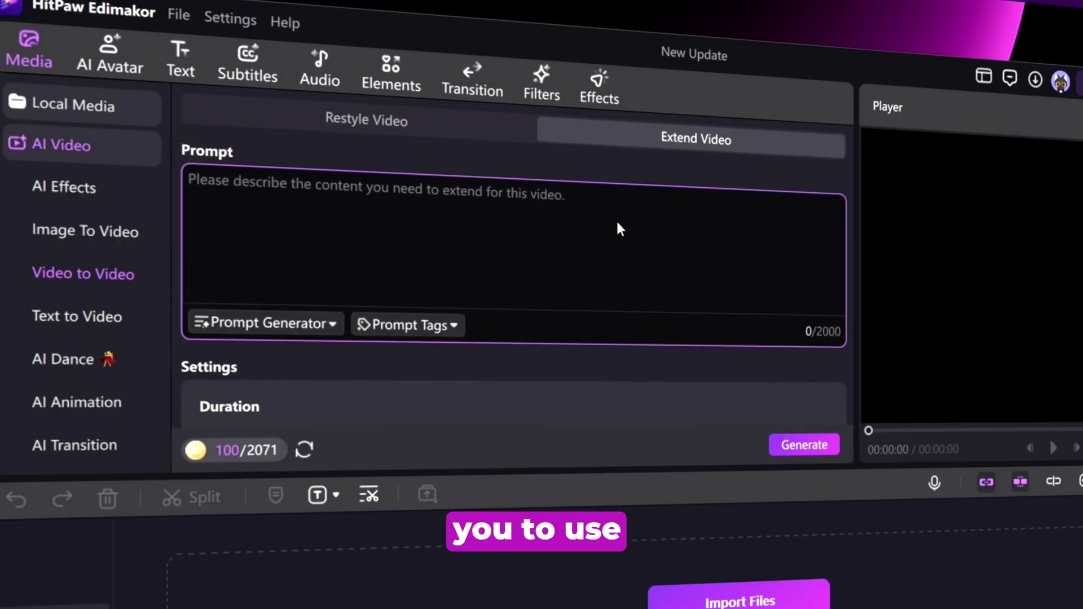
text(The survivor bursts onto a broken highway bridge, flames lighting the night sky. A massive mutated creature silhouette emerges through the smoke. Camera pulls back in a wide shot, showing the scale of destruction—collapsed skyscrapers, fires, and distant screams. The survivor grips a pipe as weapon, trembling. The ground cracks beneath them—bridge begins to collapse as the screen cuts to black.)
scroll(574, 344, up, 3)
scroll(730, 290, down, 5)
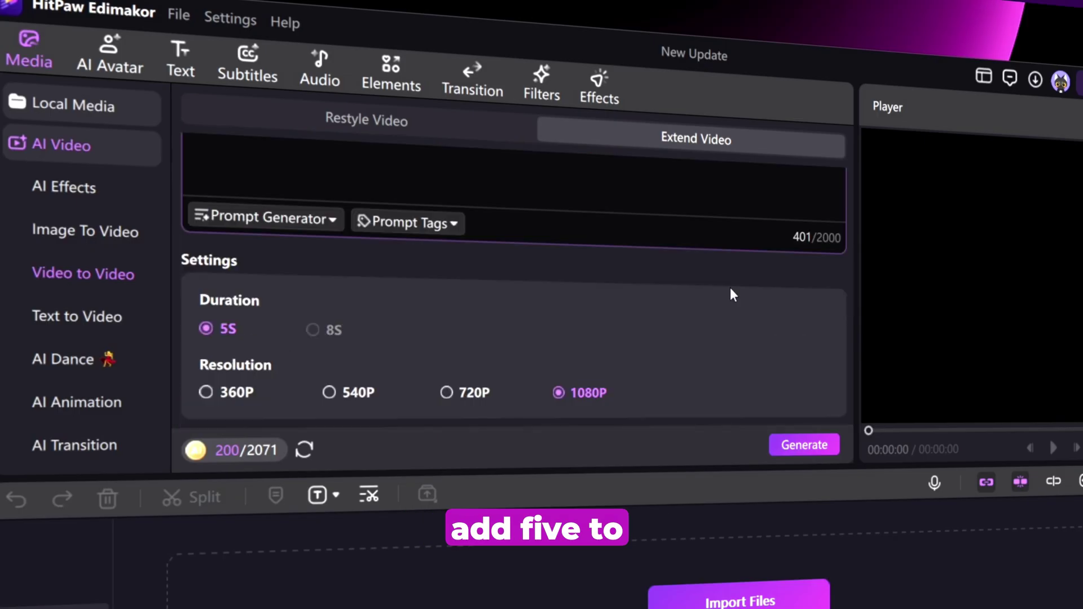
click(797, 444)
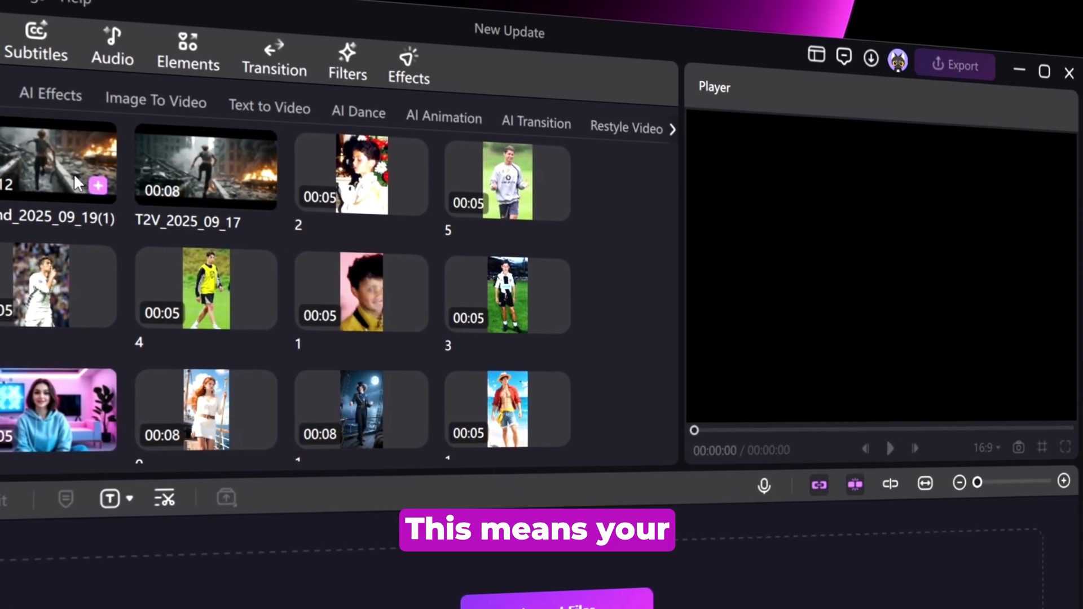
Preview the extended clip, then restyle the couple video in Simpson style.
click(71, 175)
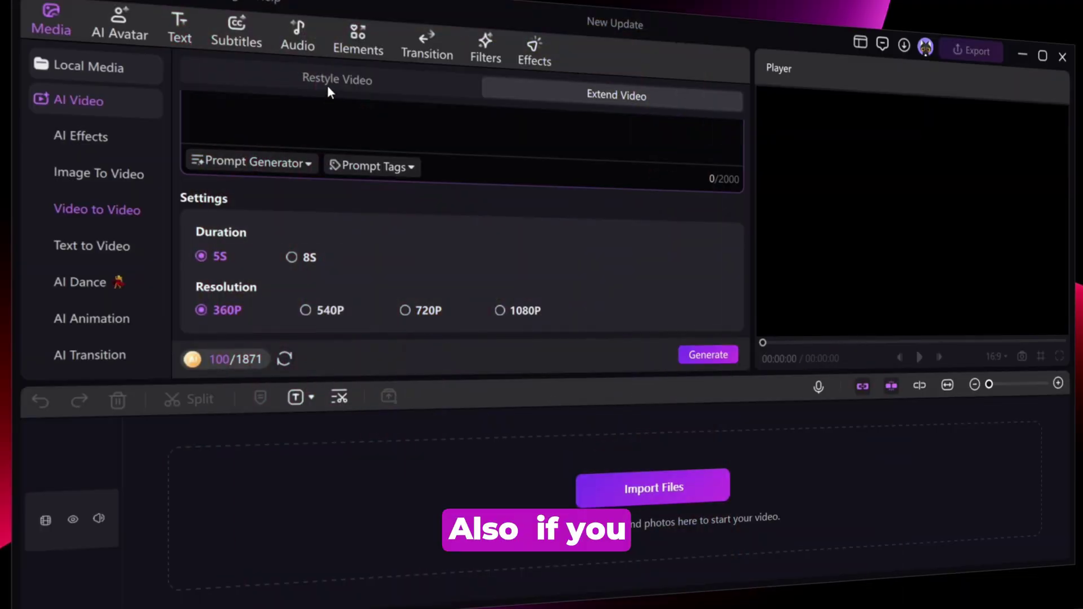
scroll(625, 203, down, 3)
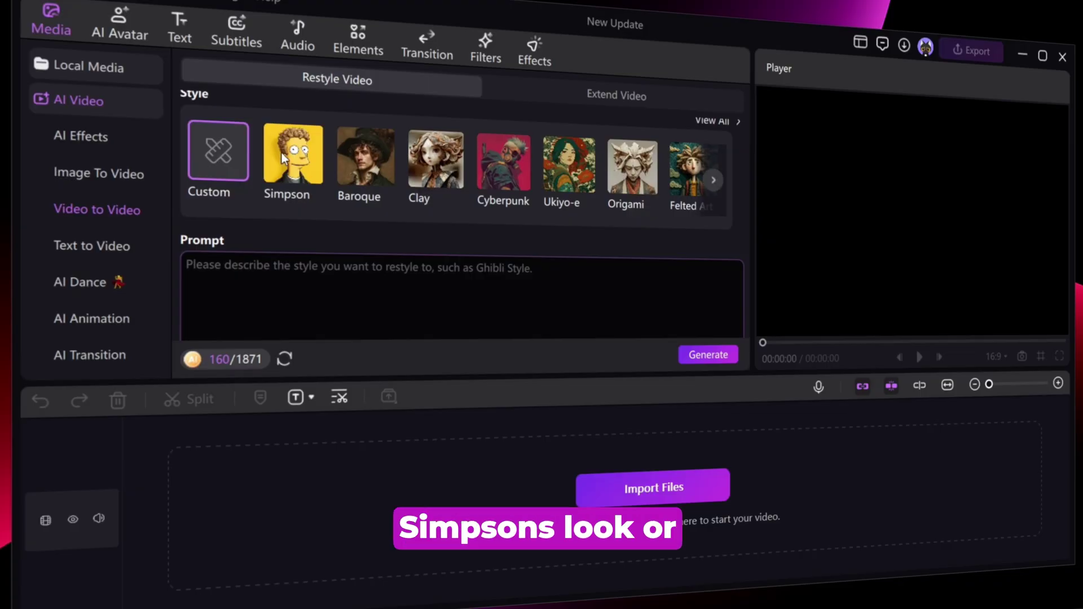
click(282, 153)
scroll(408, 277, down, 2)
scroll(535, 269, up, 3)
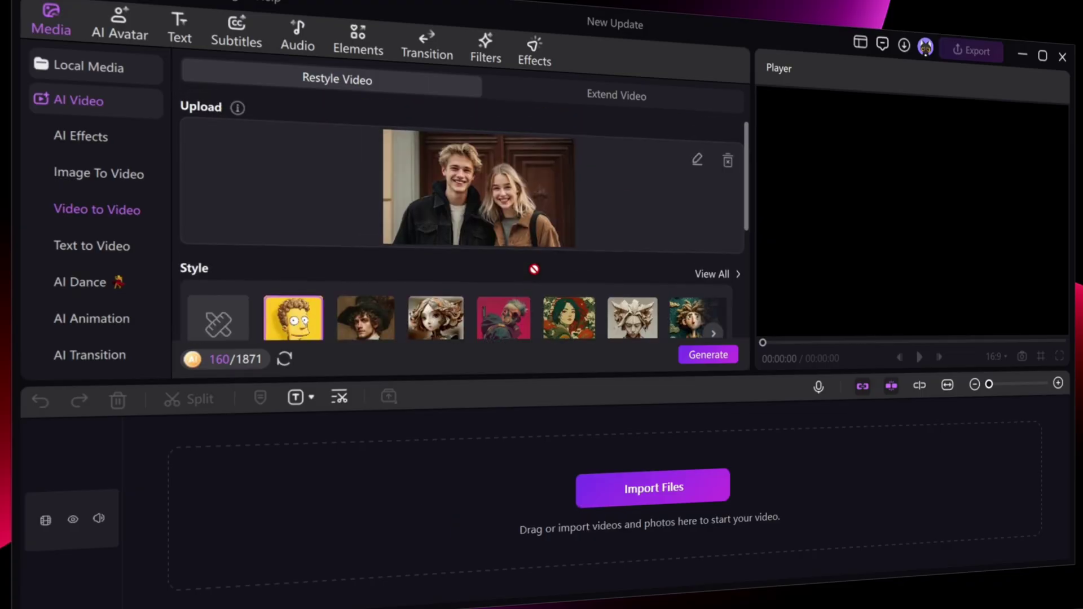
click(708, 355)
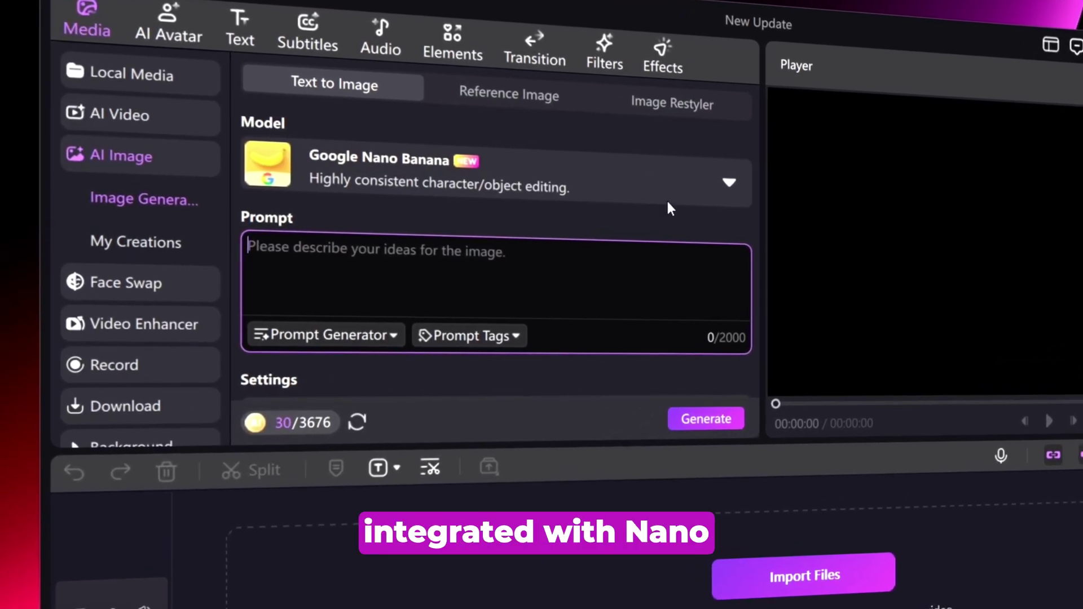
Generate an image from the pasted 1/7 scale collectible figure prompt using Google Nano Banana.
click(680, 190)
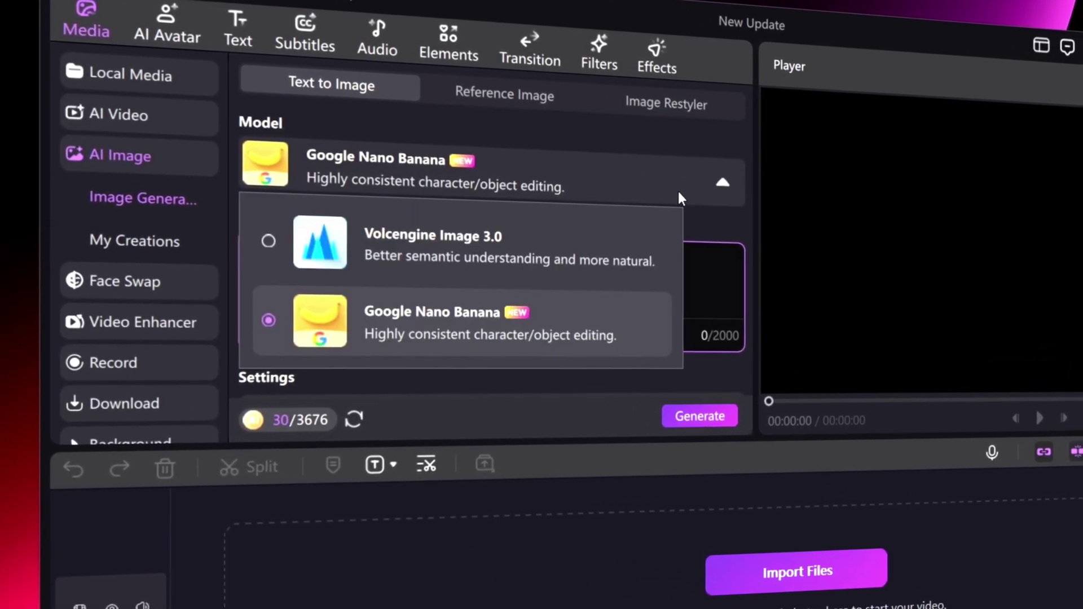
click(623, 293)
key(ctrl+v)
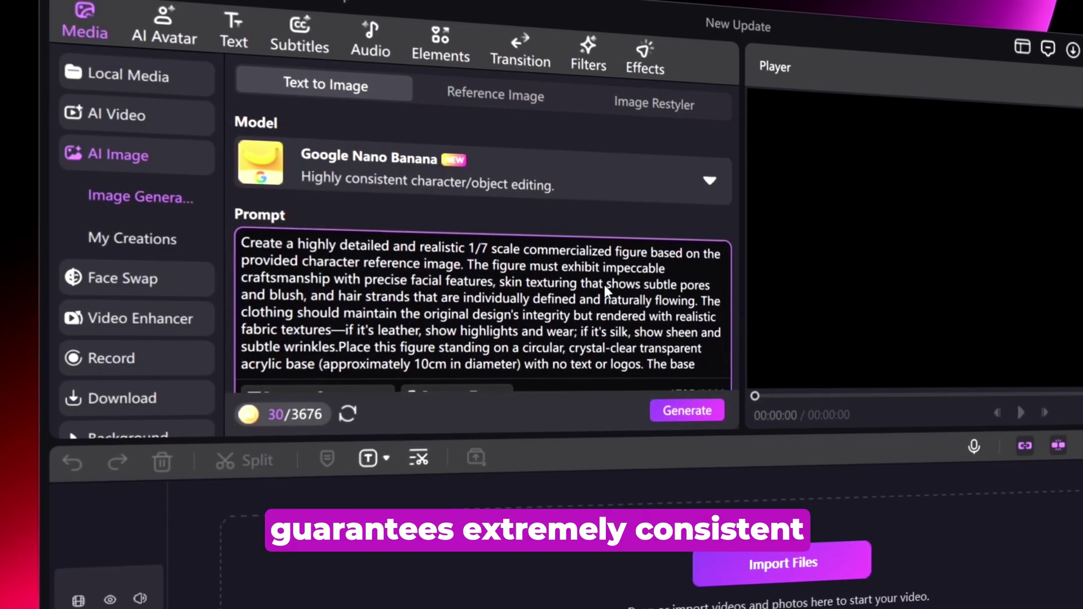
click(674, 406)
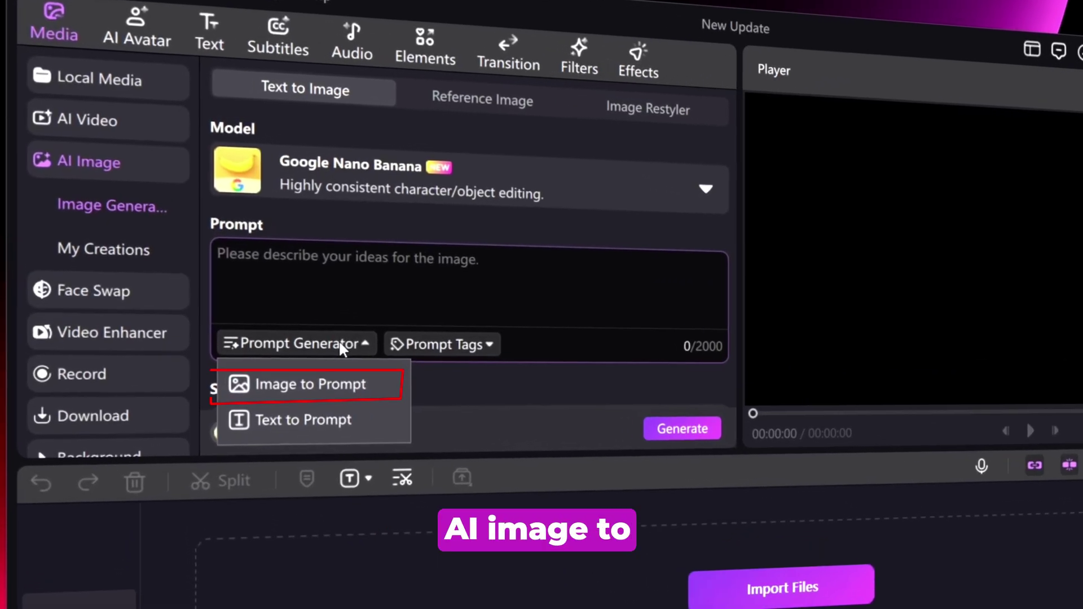
Load the pink-car photo into Image to Prompt and generate its text prompt.
click(351, 385)
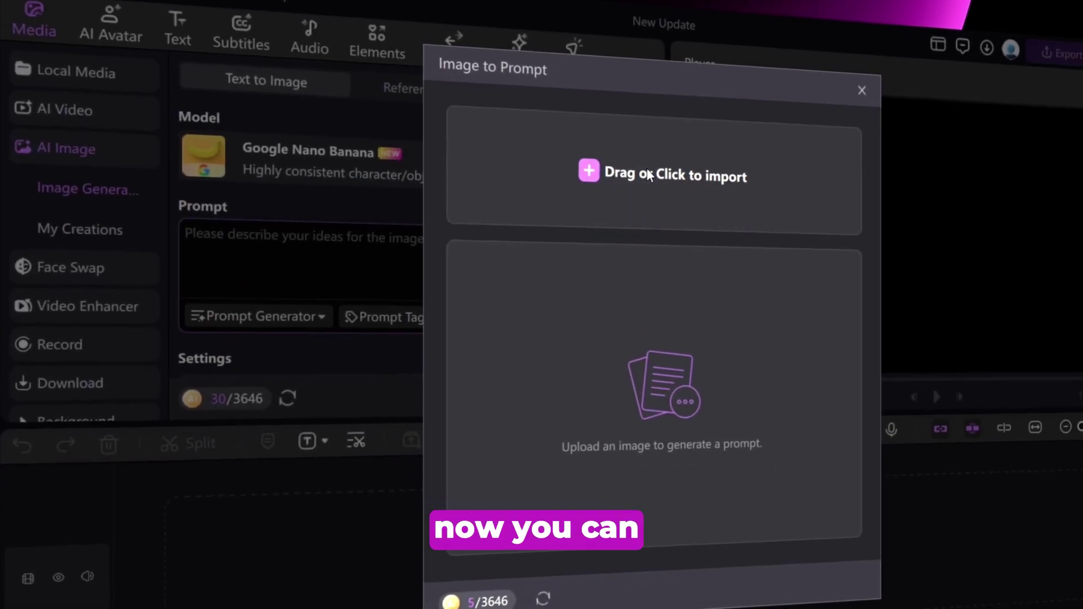
click(731, 187)
double_click(410, 194)
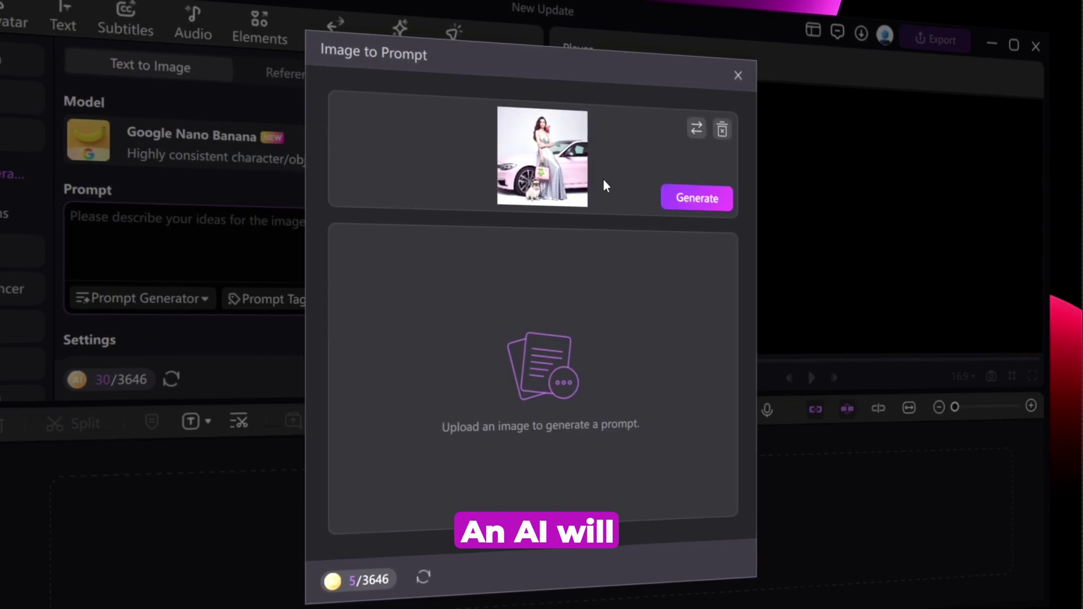
click(705, 198)
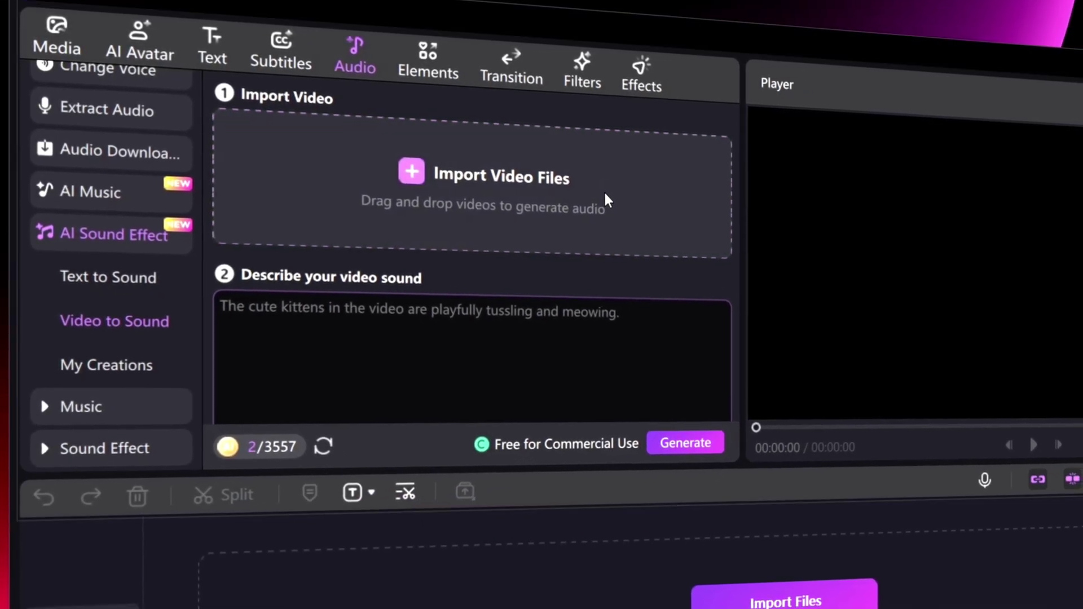
Import the lightning-rider video, describe an epic dragon roar with crackling thunder, and generate.
click(606, 200)
click(296, 306)
click(291, 304)
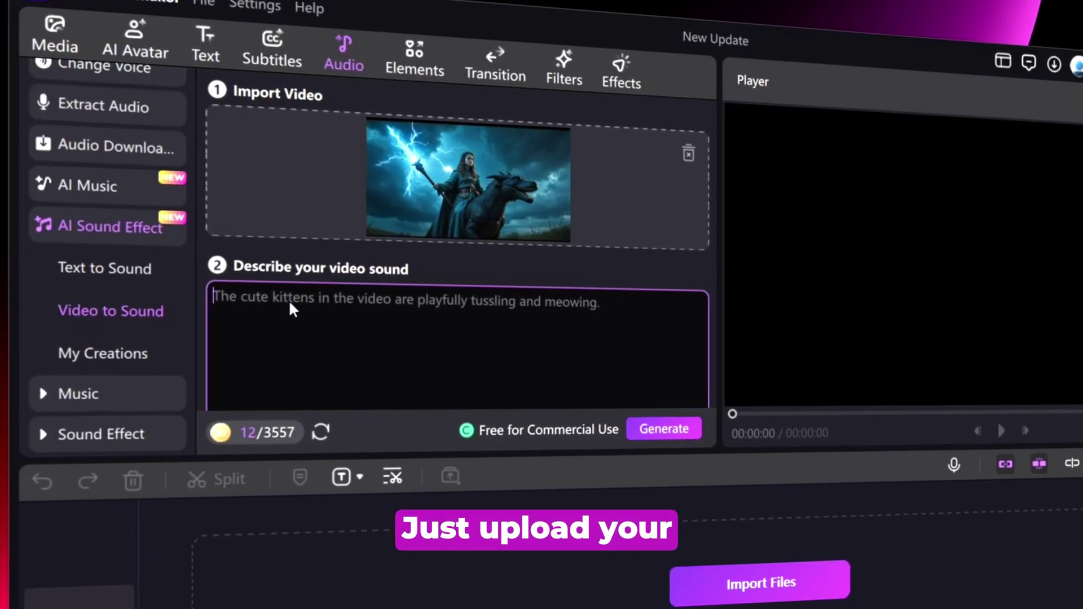
text(Epic dragon roar mixed with crackling thunder and powerful lightning strikes, creating an intense cinematic atmosphere)
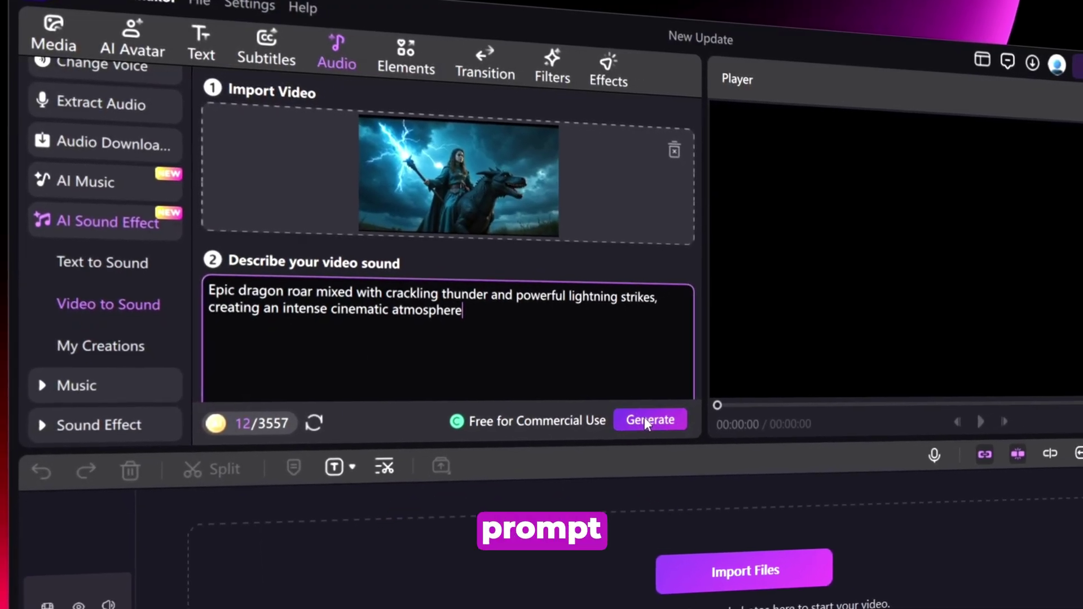
click(646, 421)
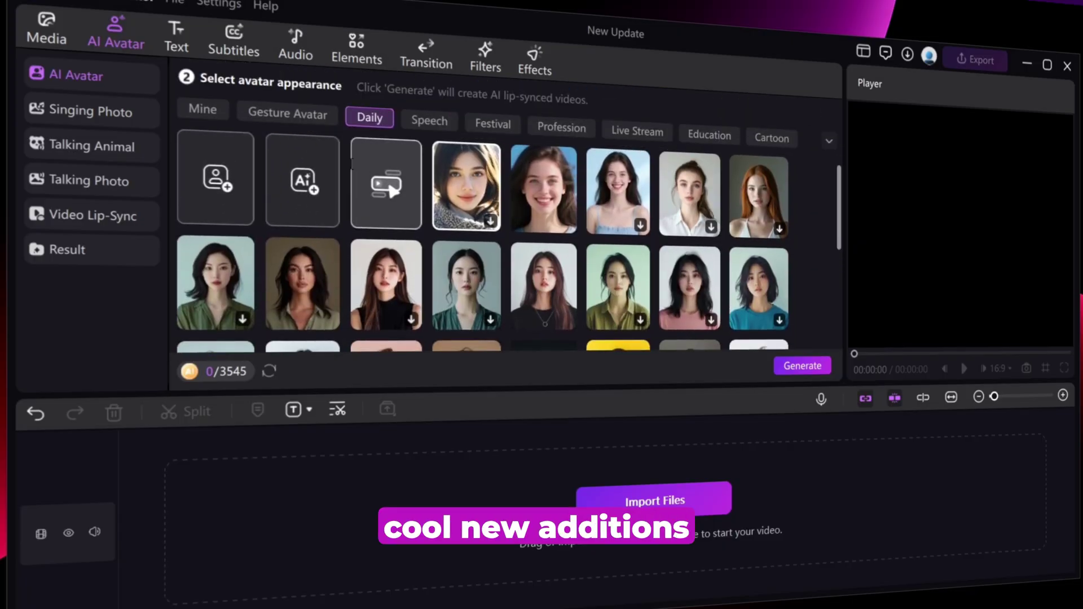
Preview the Gesture Avatars one by one and select the woman in the black dress.
click(302, 110)
click(458, 210)
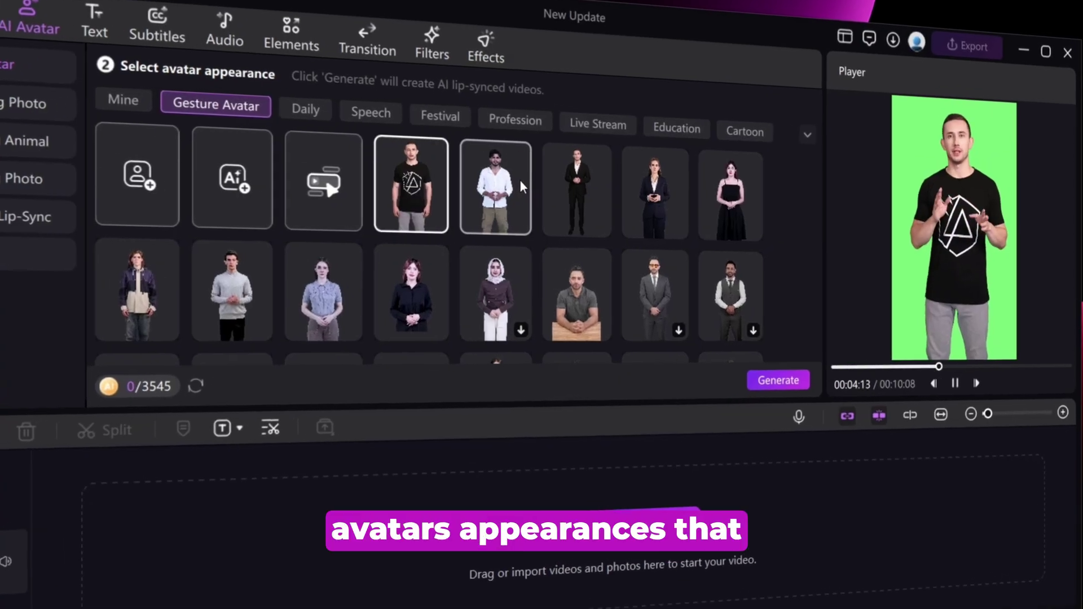
click(460, 178)
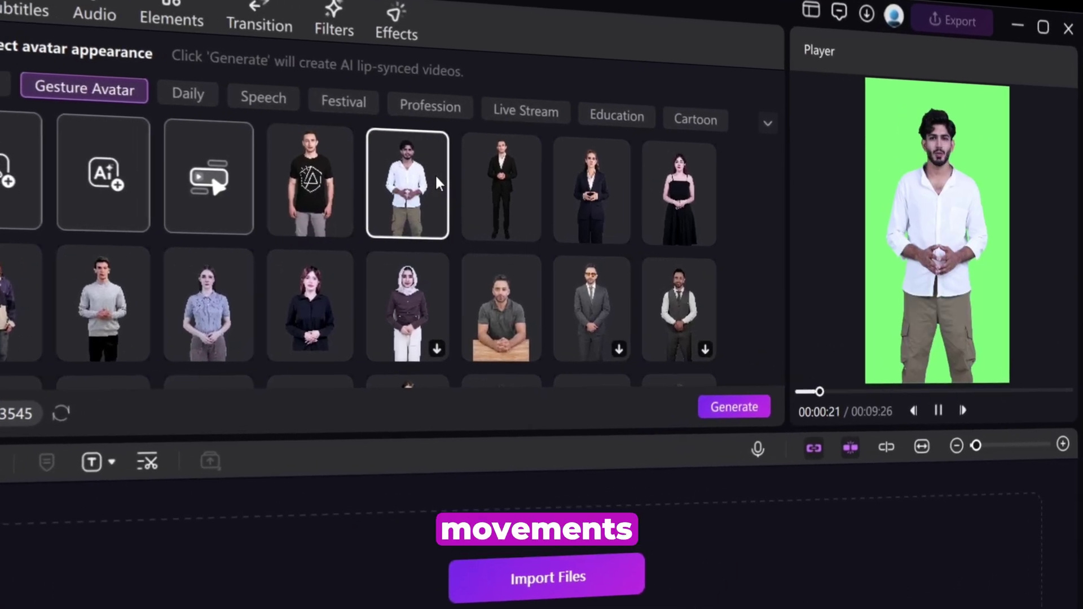
click(497, 186)
click(540, 195)
click(635, 199)
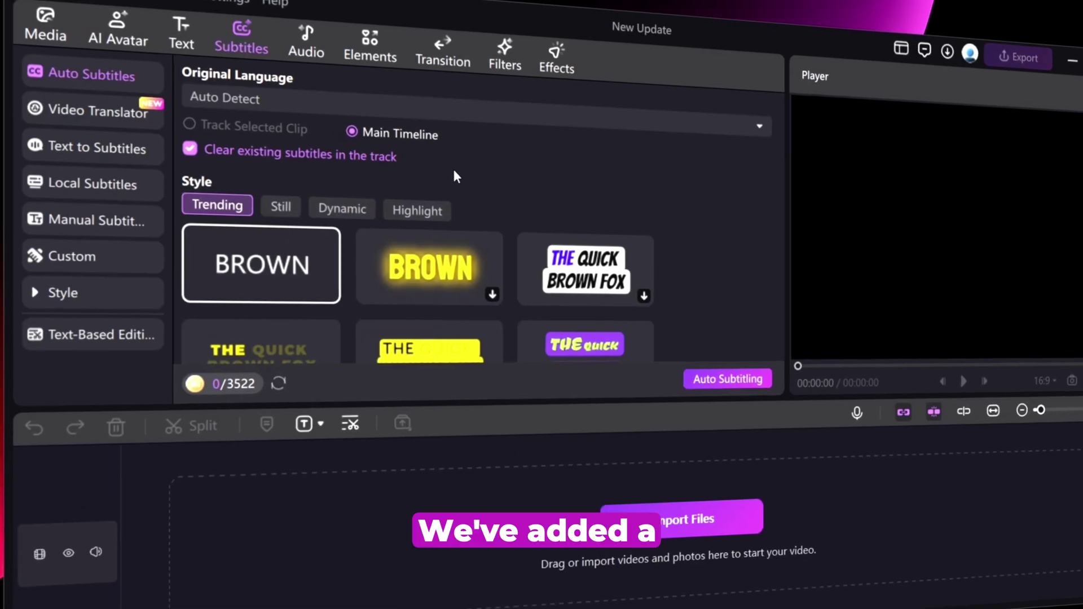
Scroll through the Trending animated auto-subtitle styles.
scroll(536, 208, down, 3)
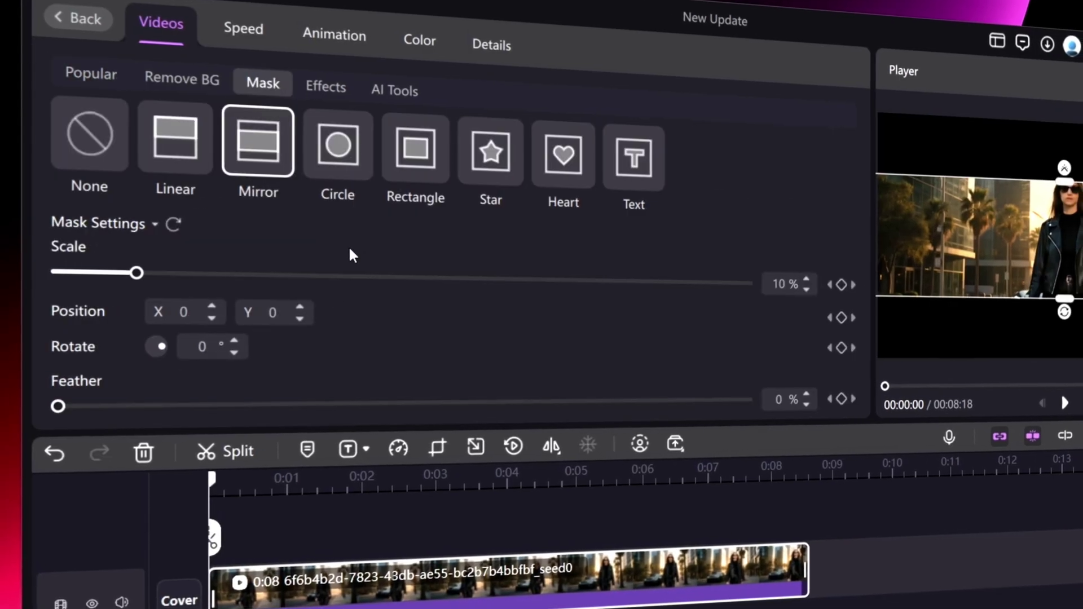
Leave the Mask settings for the clip's scale, opacity, position and crop options via Popular.
click(106, 75)
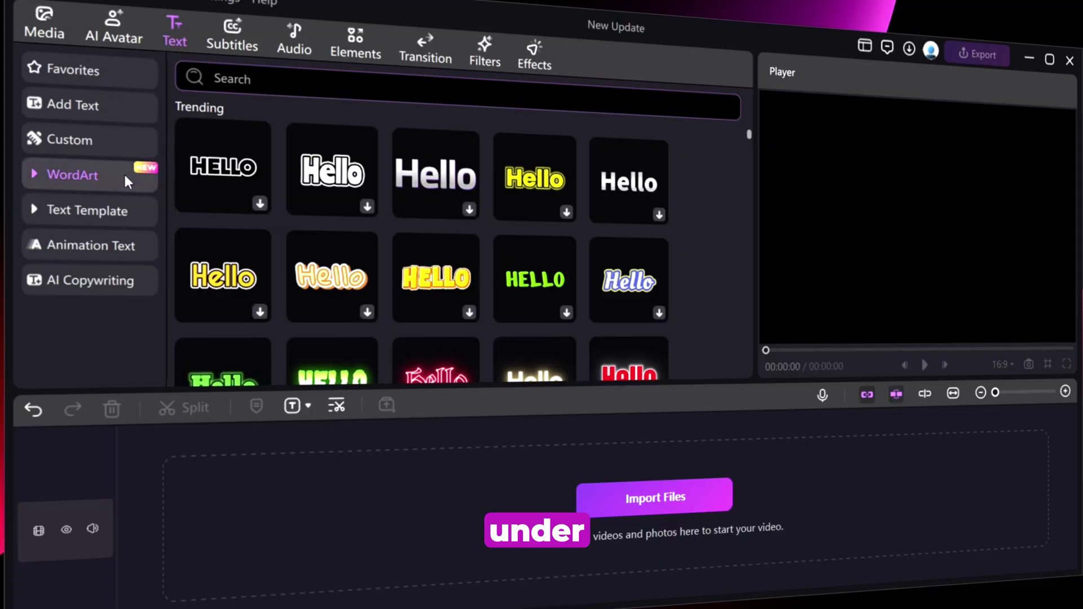
Download the blue Hello preset from the Texture WordArt styles.
click(124, 171)
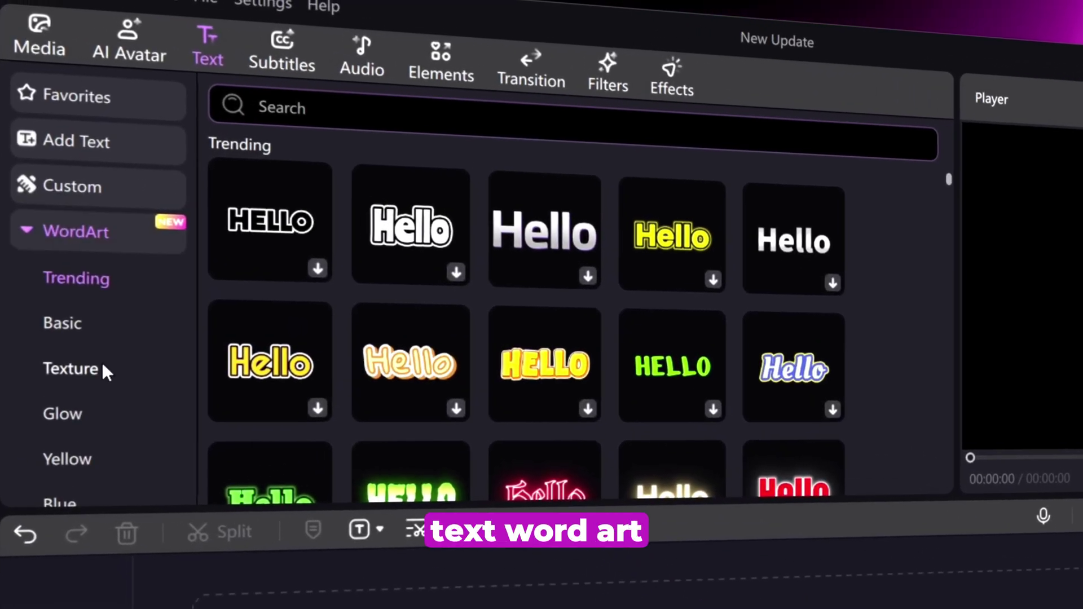
click(101, 367)
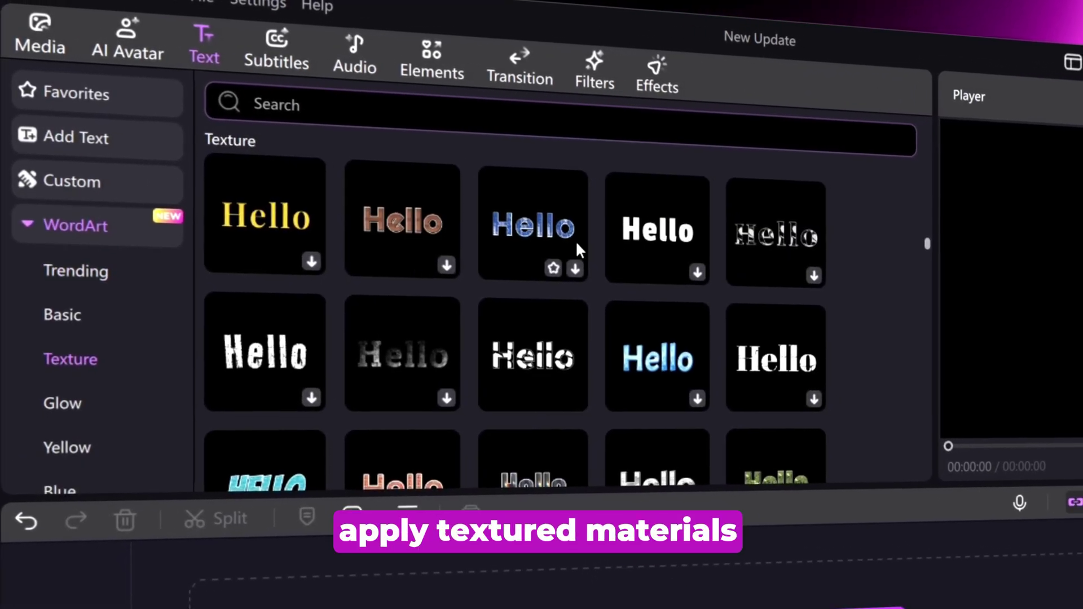
click(572, 265)
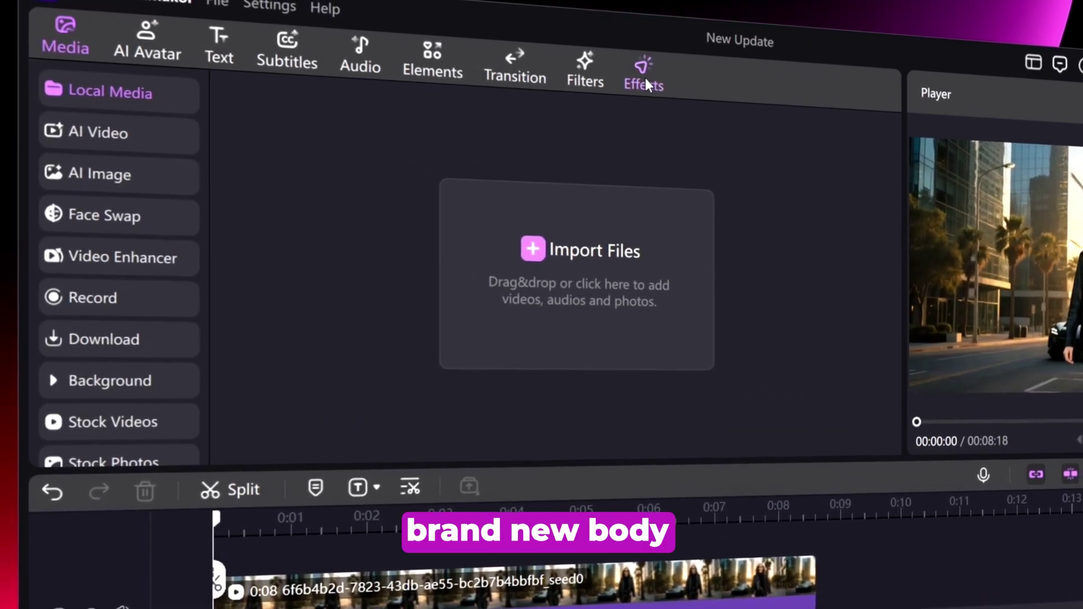
Apply the Dopelgangers II body clone effect to the street clip, then view the What's New transitions.
click(645, 80)
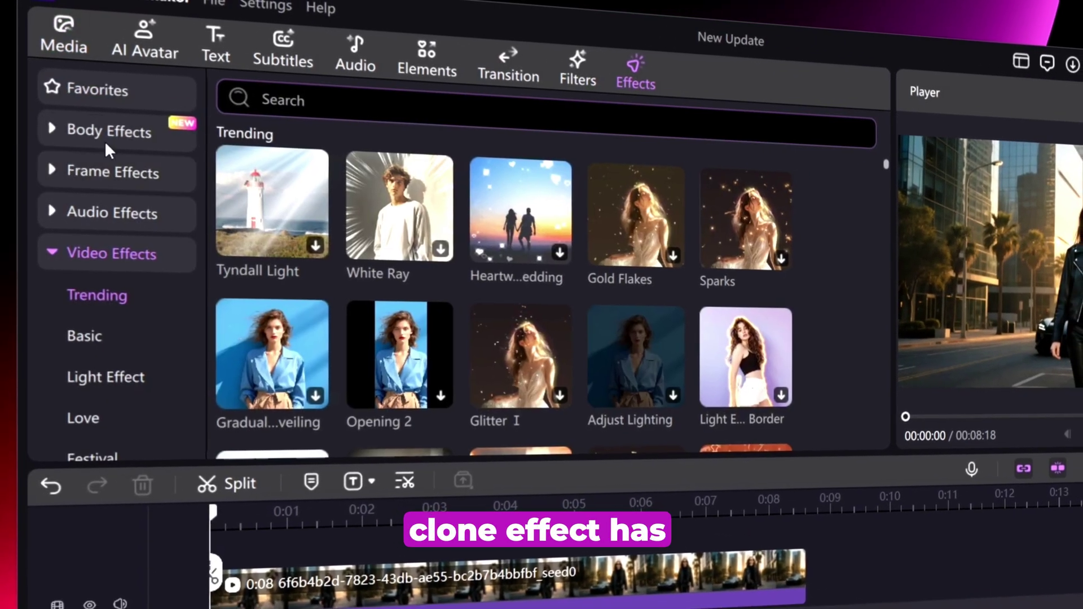
click(138, 133)
click(90, 215)
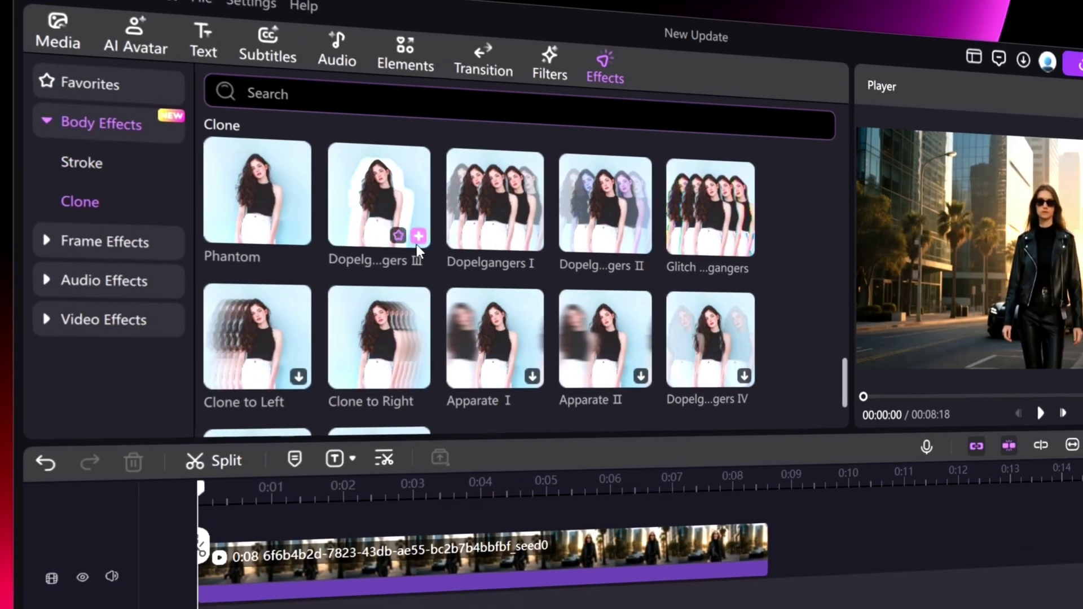
mouse_move(534, 179)
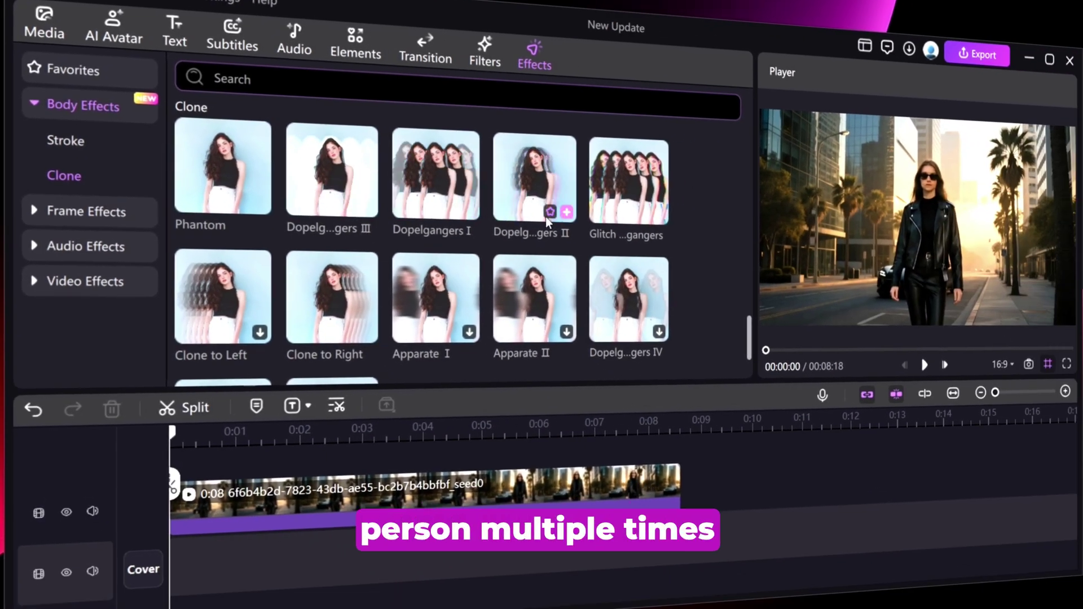
click(566, 214)
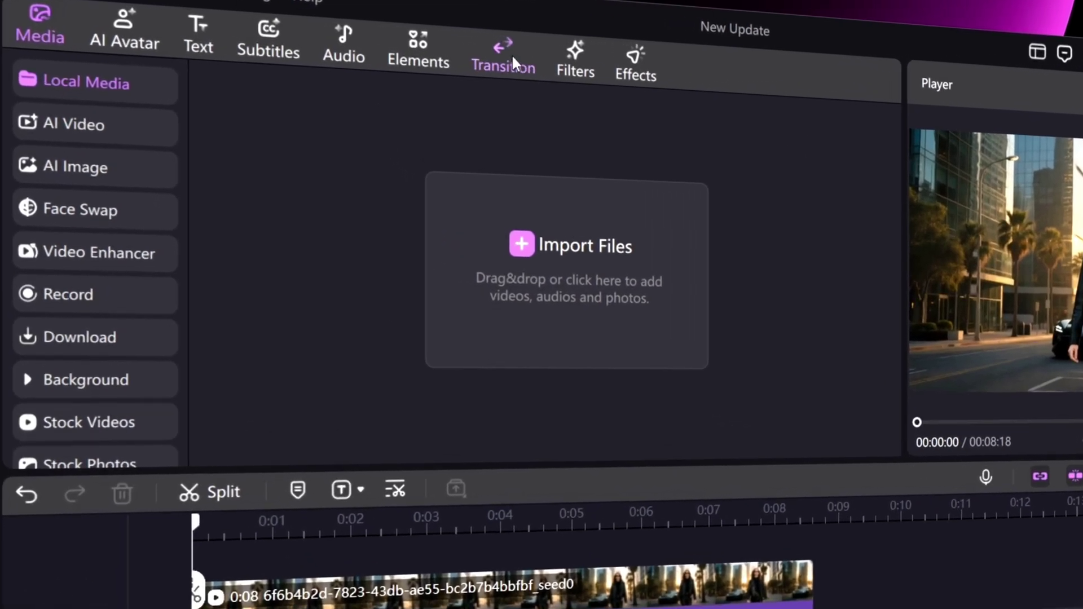
click(514, 57)
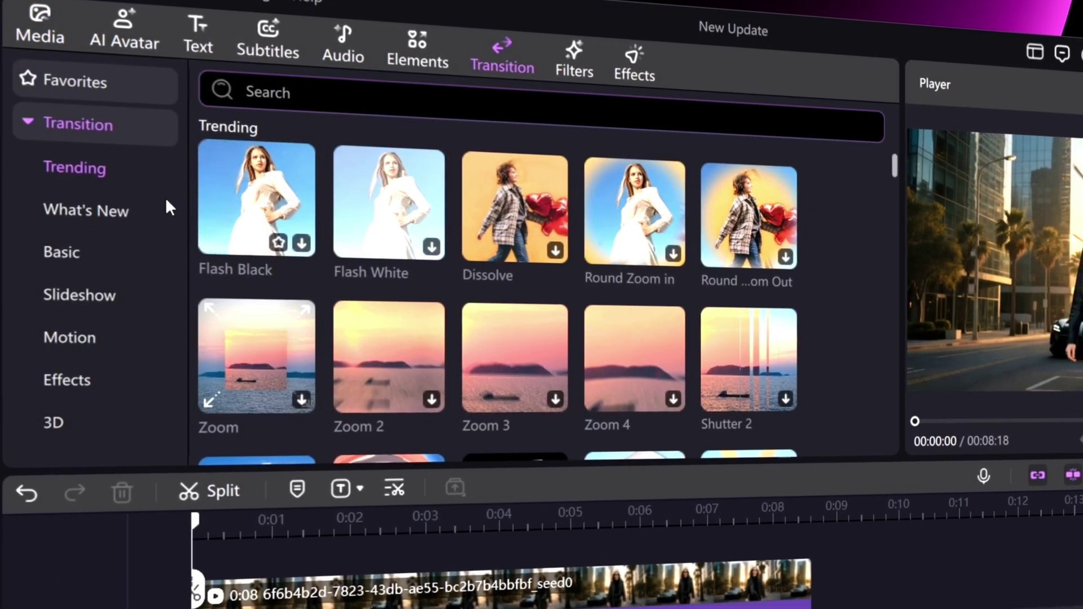
click(113, 209)
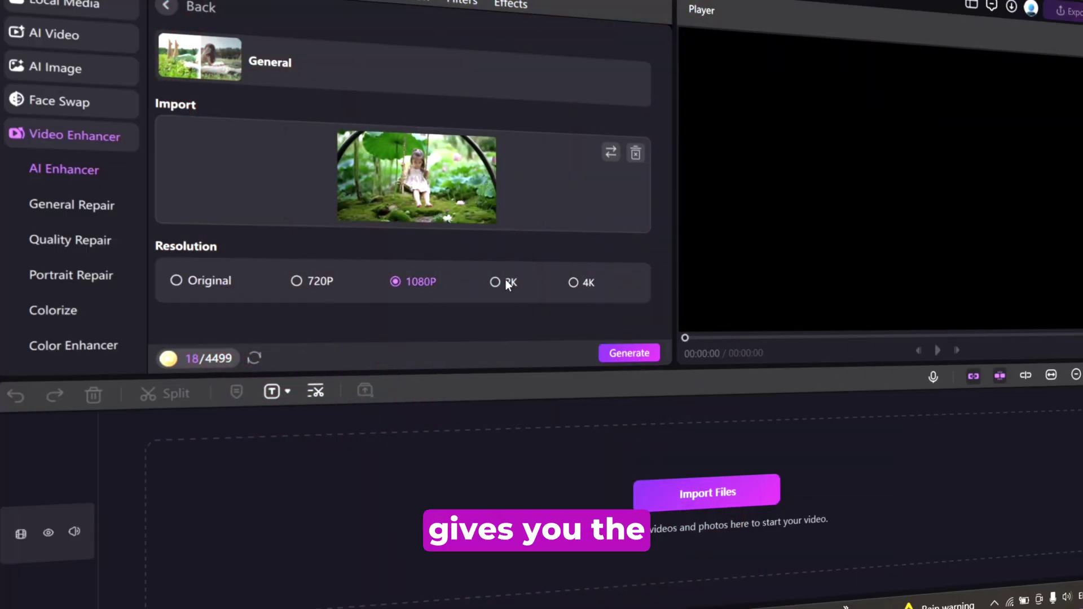
Start a 2K AI Enhancer generation of the imported clip.
click(506, 281)
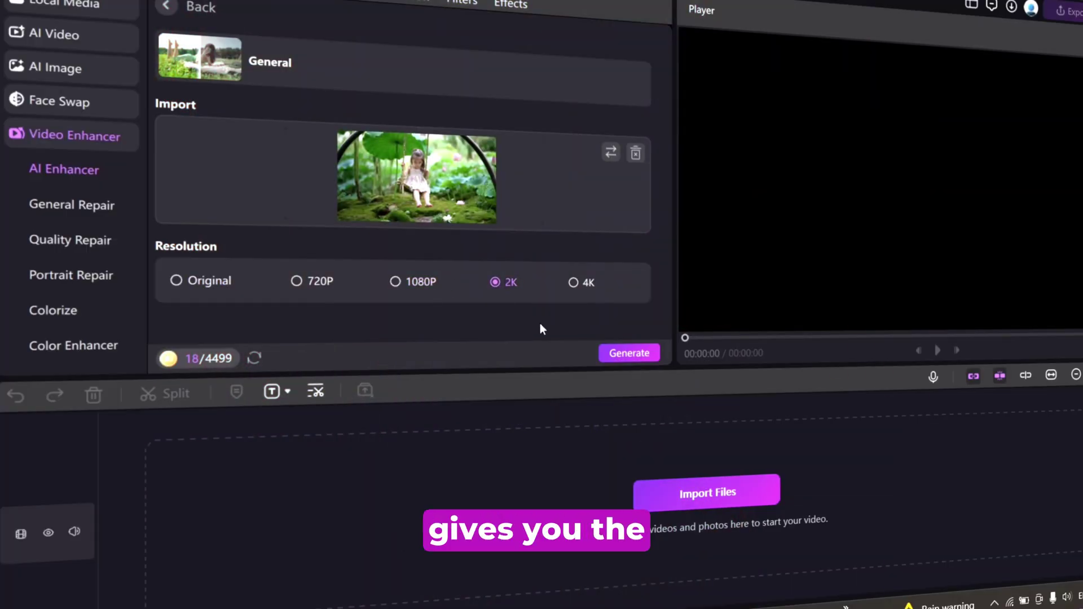
click(626, 354)
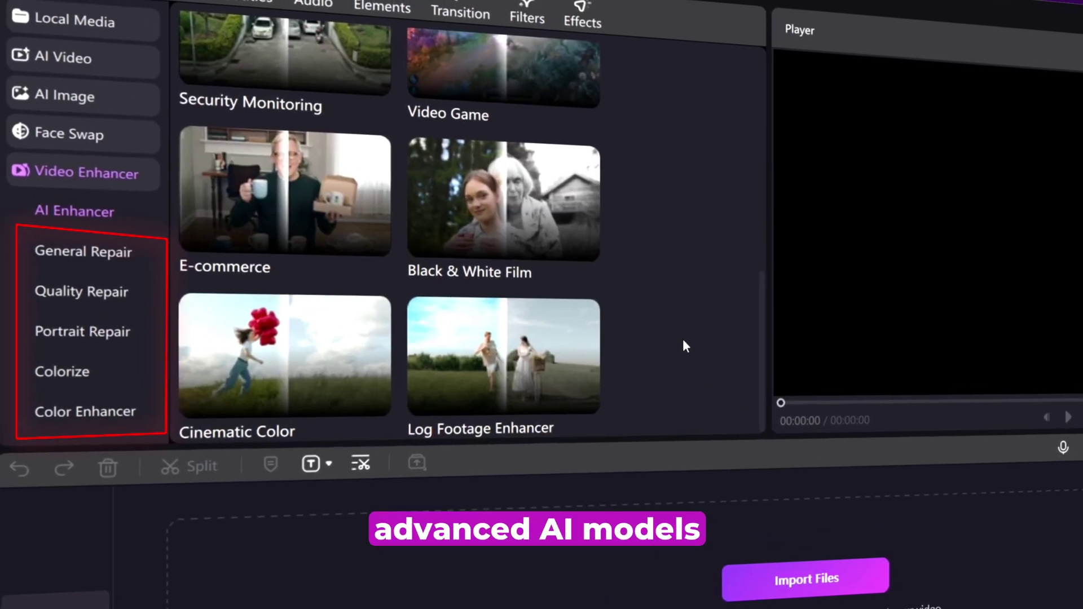
scroll(683, 340, up, 5)
scroll(684, 340, up, 5)
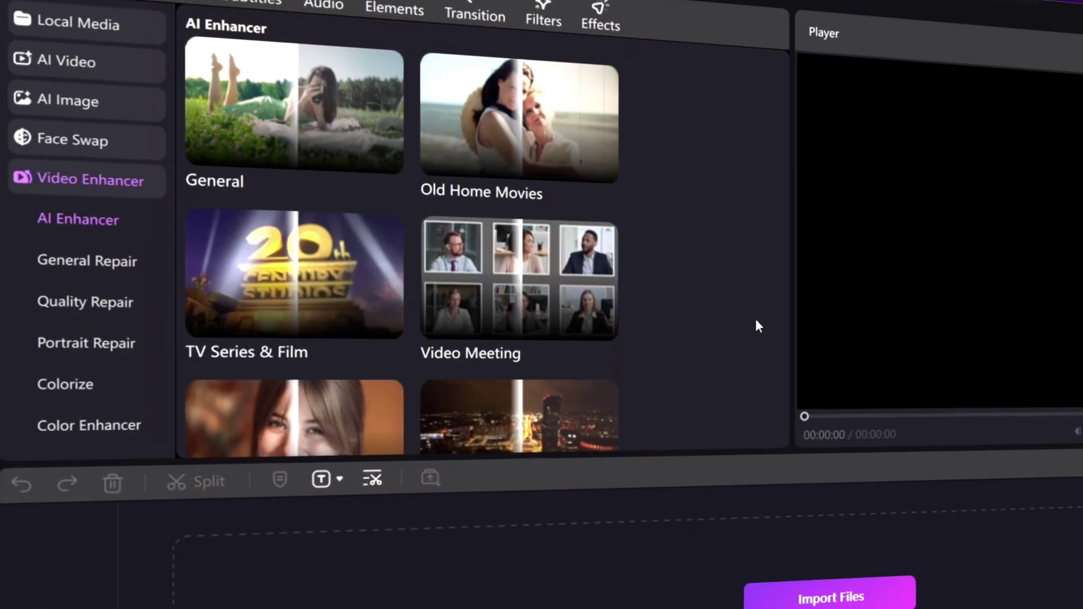
scroll(875, 381, down, 2)
scroll(875, 381, down, 6)
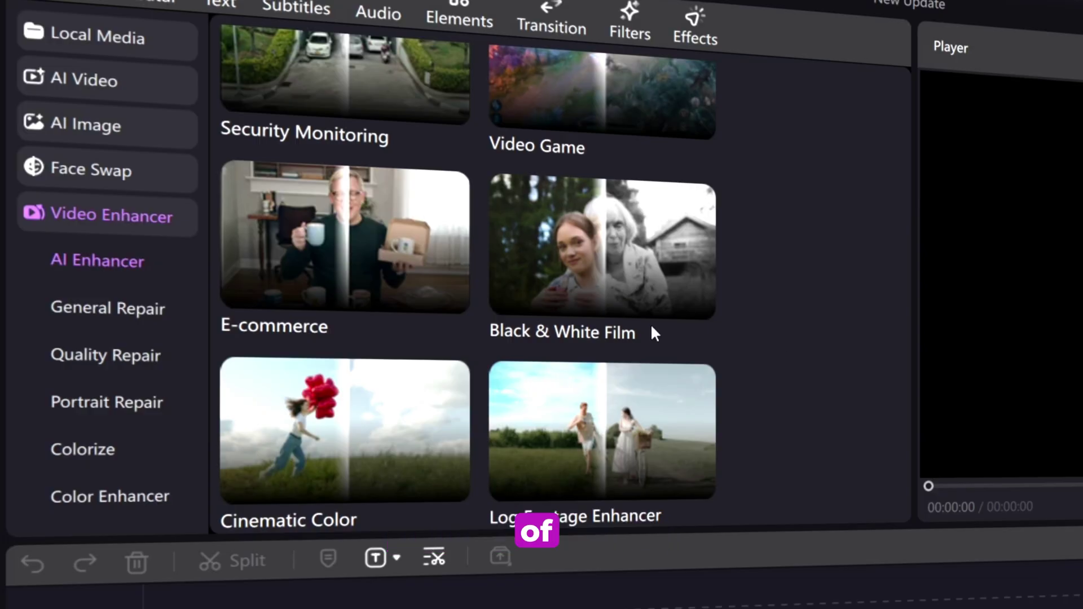
Step through the General, Quality, Portrait Repair and Colorize enhancers to reach Color Enhancer.
click(130, 310)
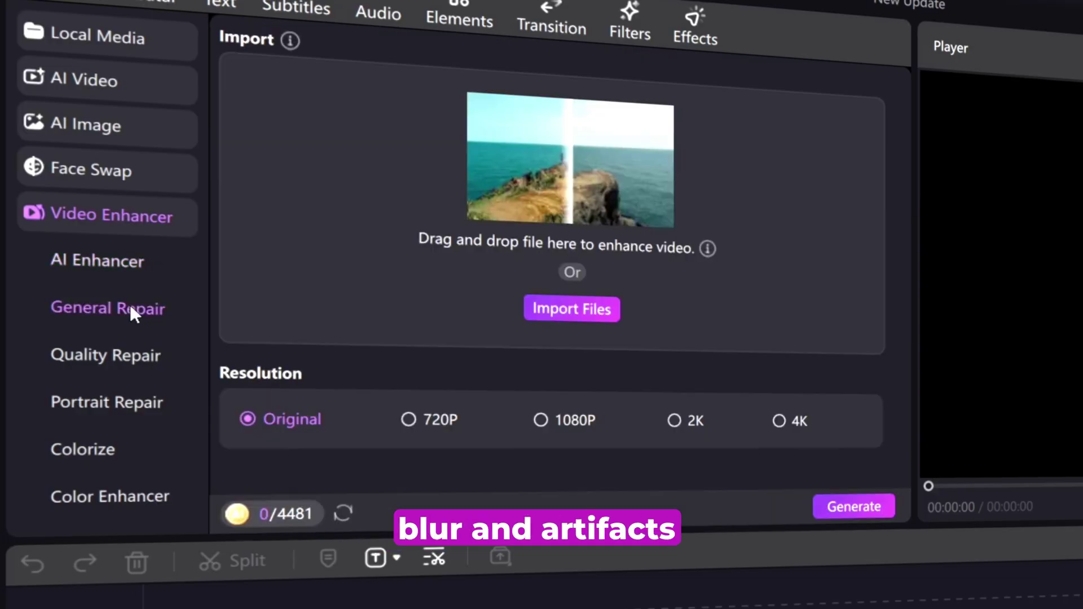
click(127, 361)
click(134, 405)
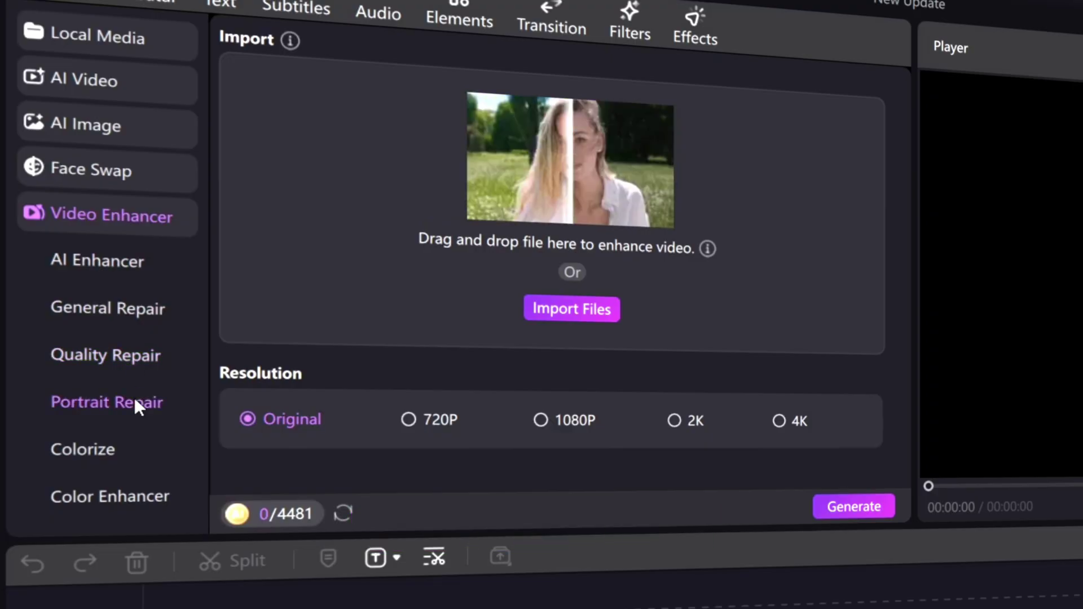
click(119, 460)
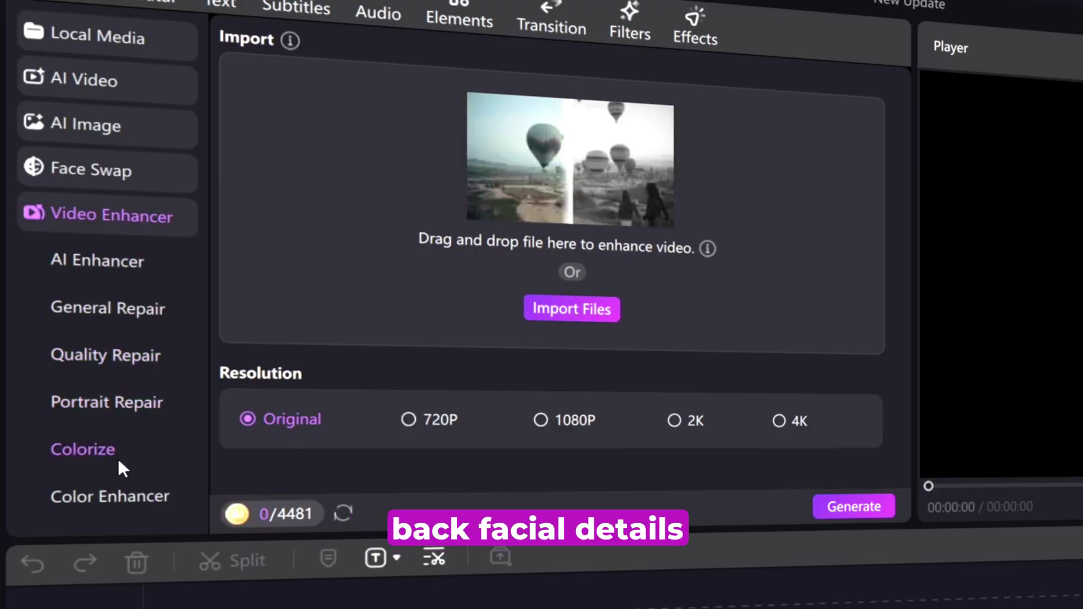
click(129, 501)
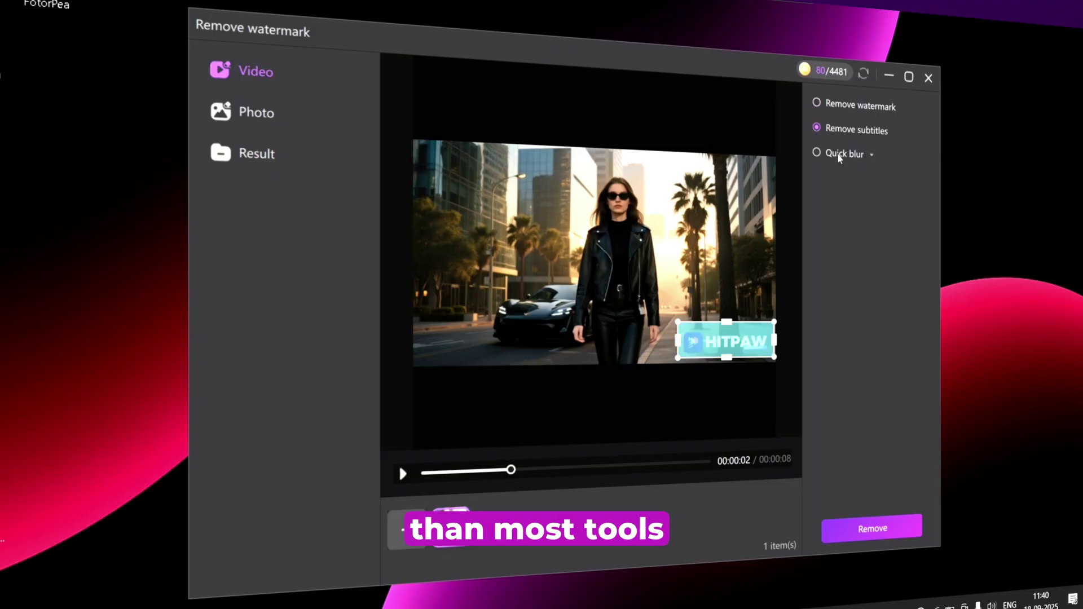
Set the marked HITPAW logo to watermark removal and submit the removal.
click(840, 154)
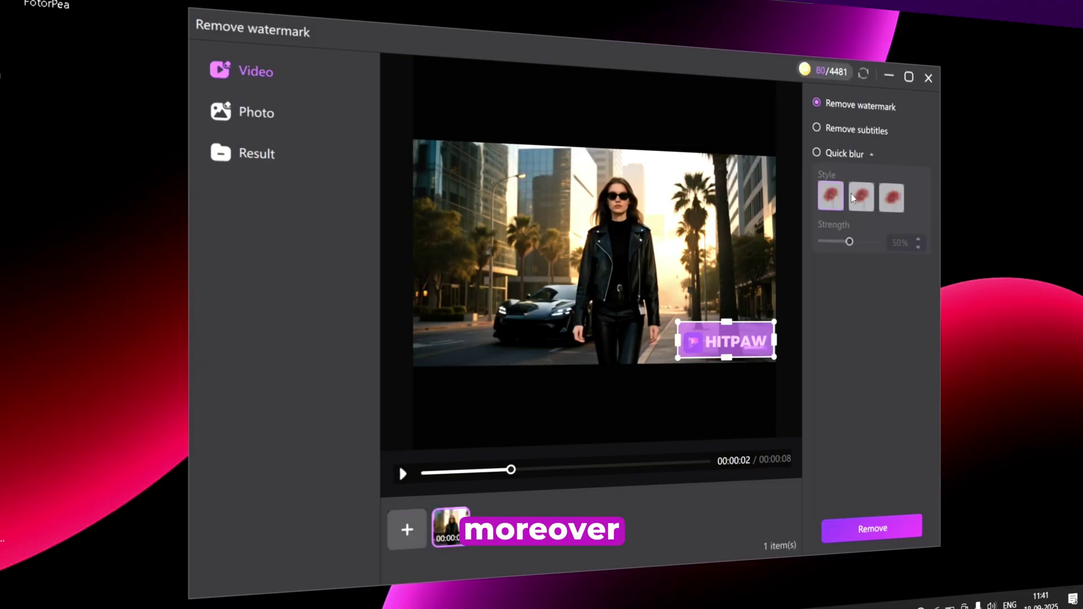
click(872, 528)
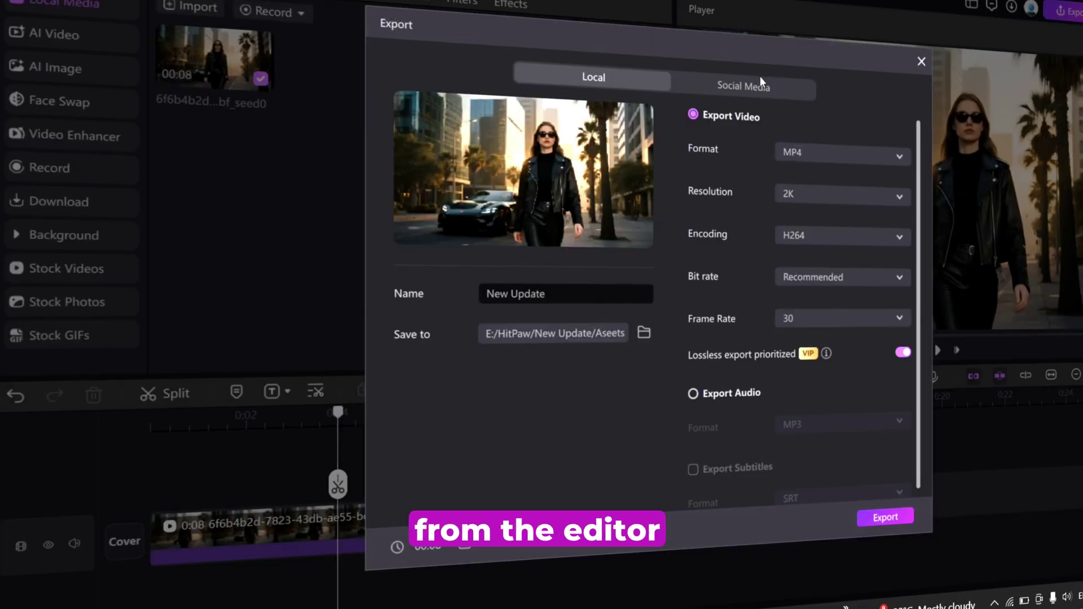
Publish 'Edimakor New Update' to YouTube via Social Media export, set Unlisted at 4K.
click(762, 87)
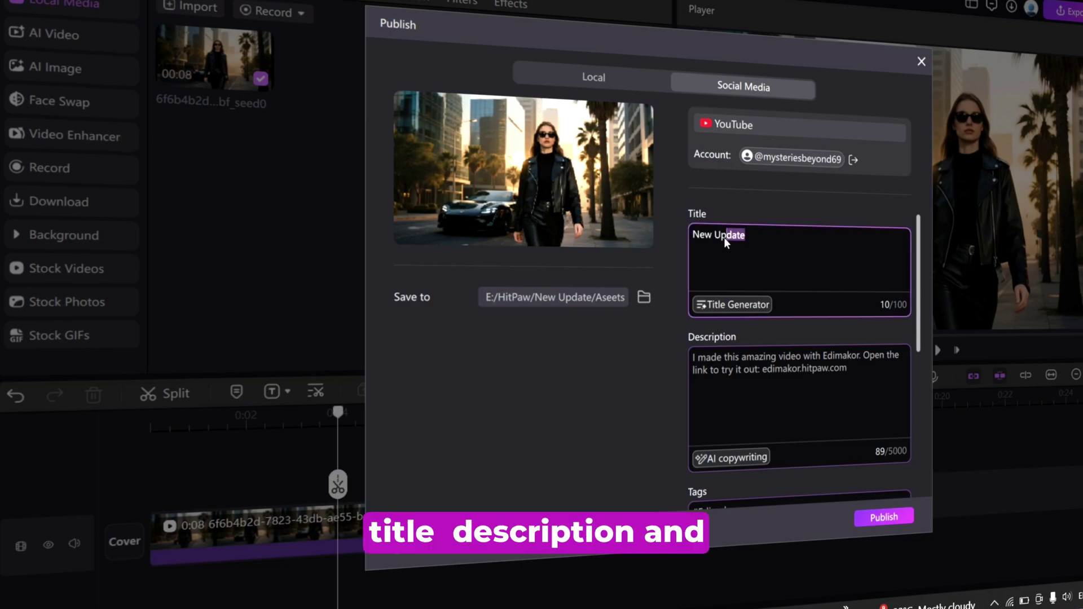
text(Edimakor)
scroll(794, 371, down, 3)
scroll(801, 369, down, 2)
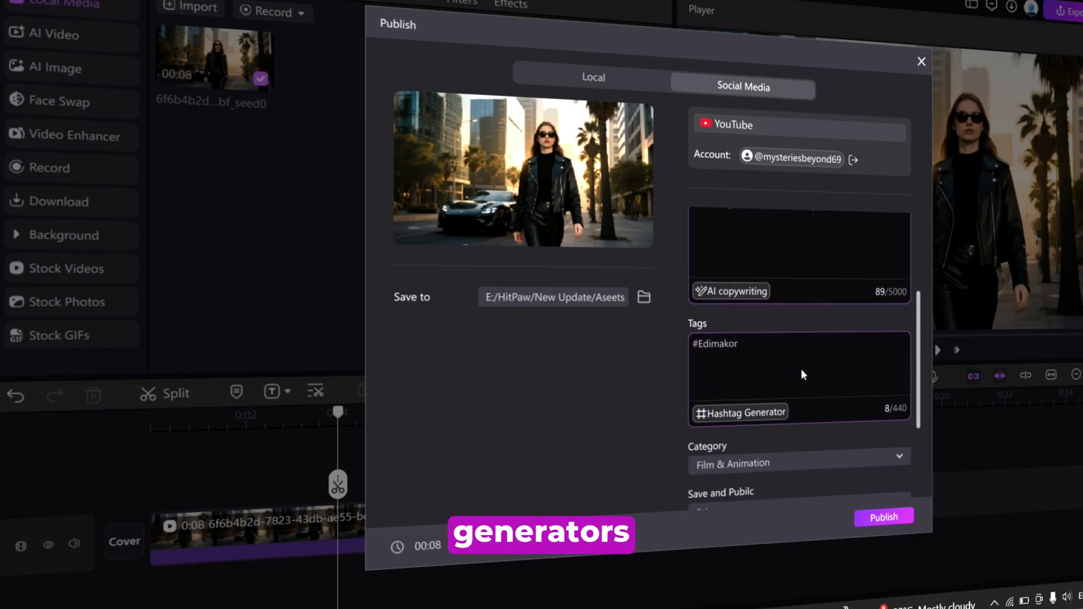
scroll(801, 368, down, 2)
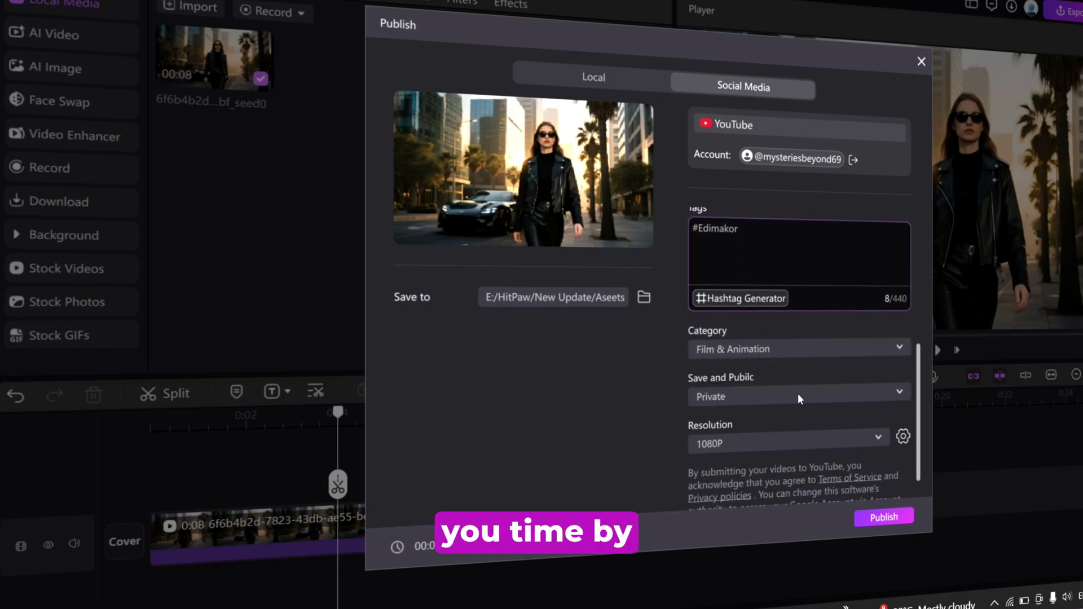
click(799, 394)
click(795, 456)
click(791, 438)
click(759, 415)
scroll(736, 427, up, 2)
scroll(813, 347, up, 5)
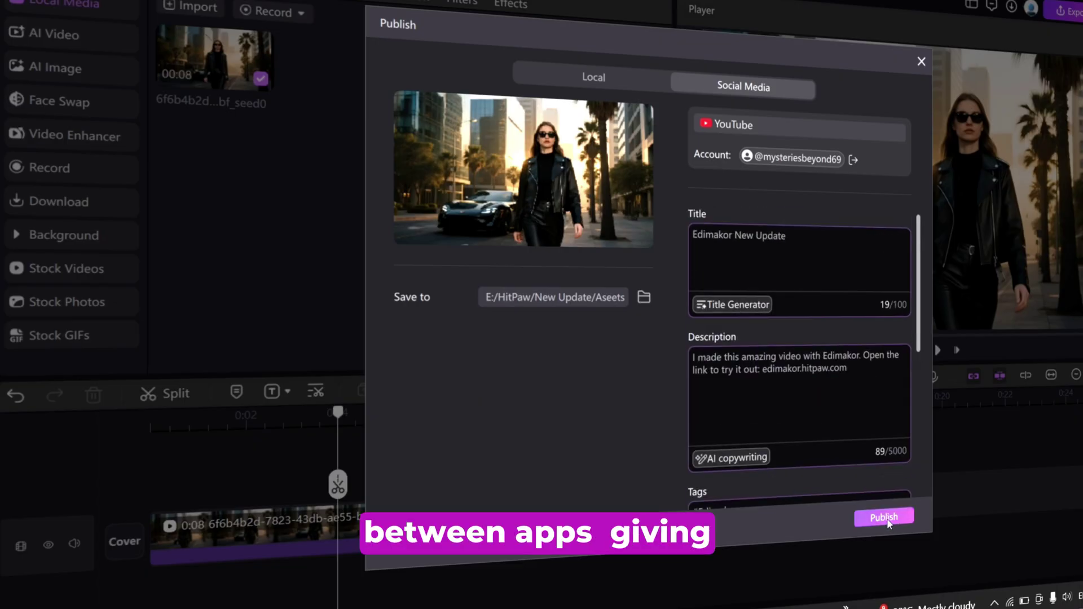
click(884, 518)
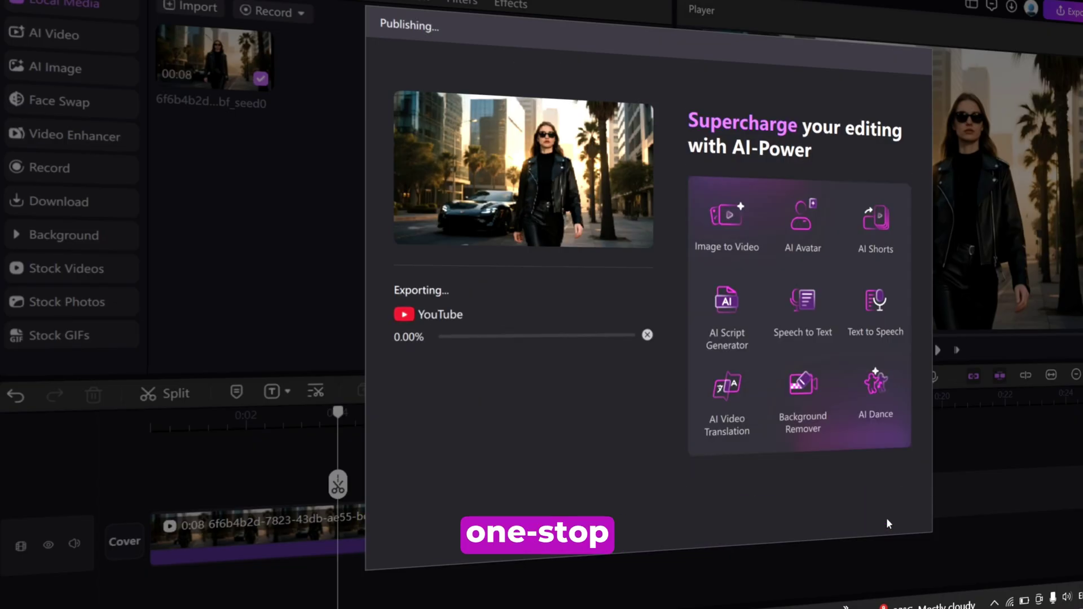